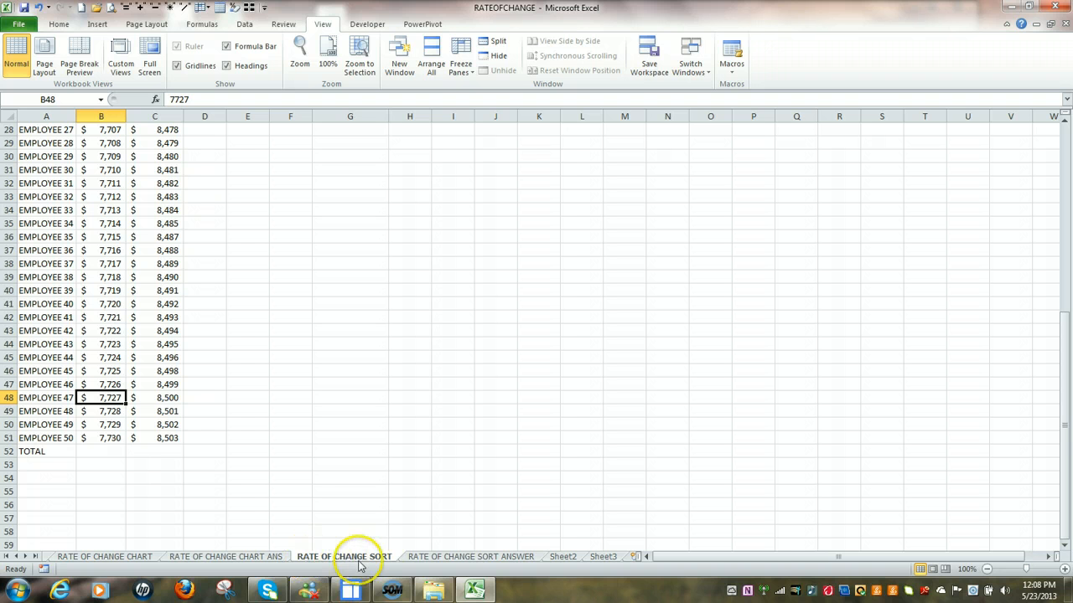
# Step: Examine the employee salary list on the RATE OF CHANGE SORT sheet from the header row to the TOTAL row
pyautogui.click(114, 407)
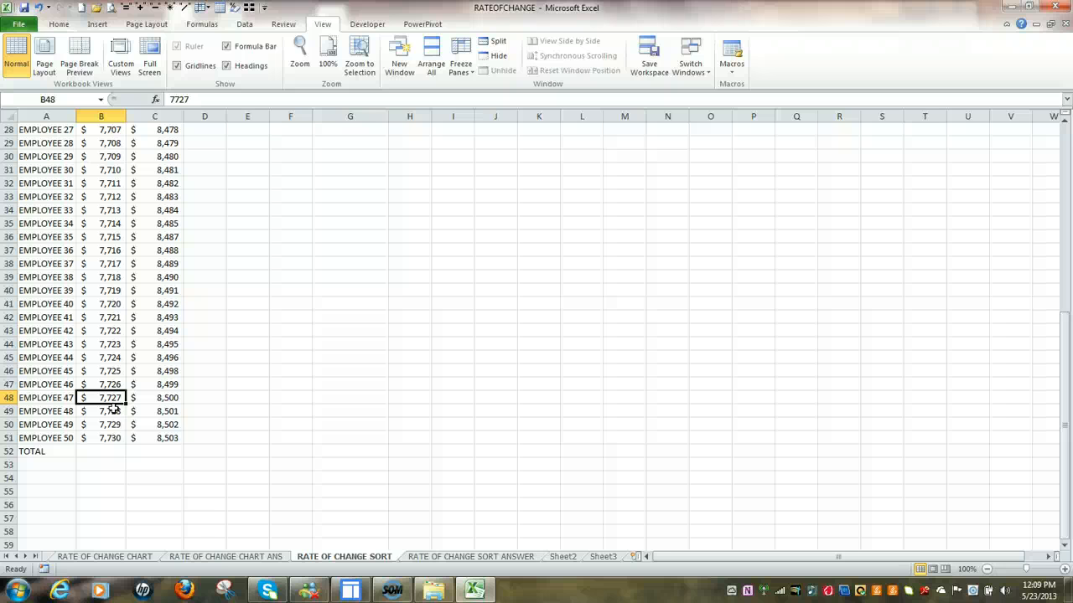
pyautogui.hotkey('ctrl', 'Home')
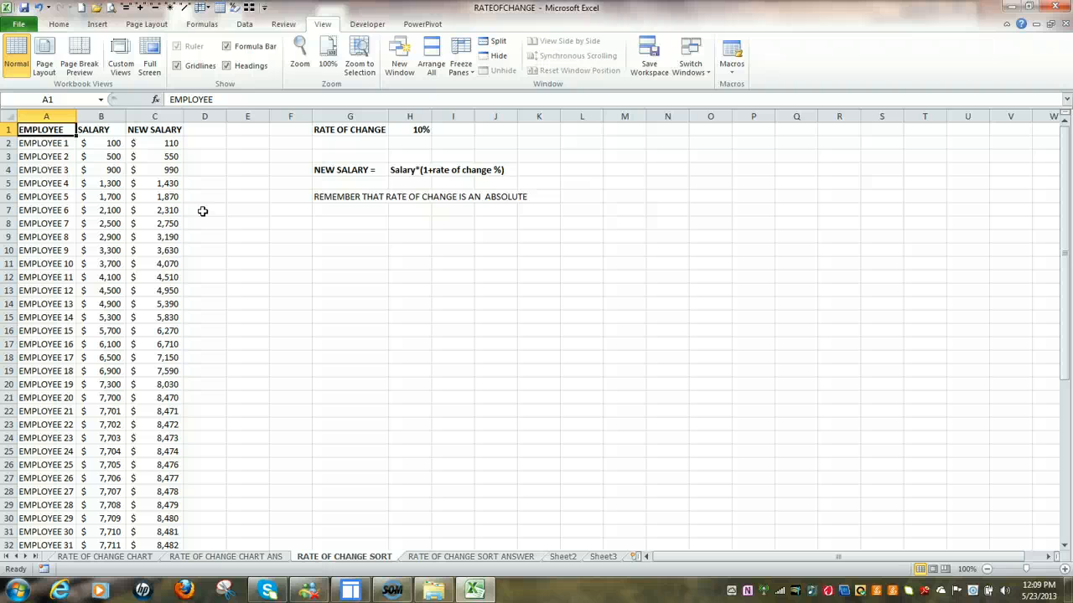
pyautogui.hotkey('ctrl', 'End')
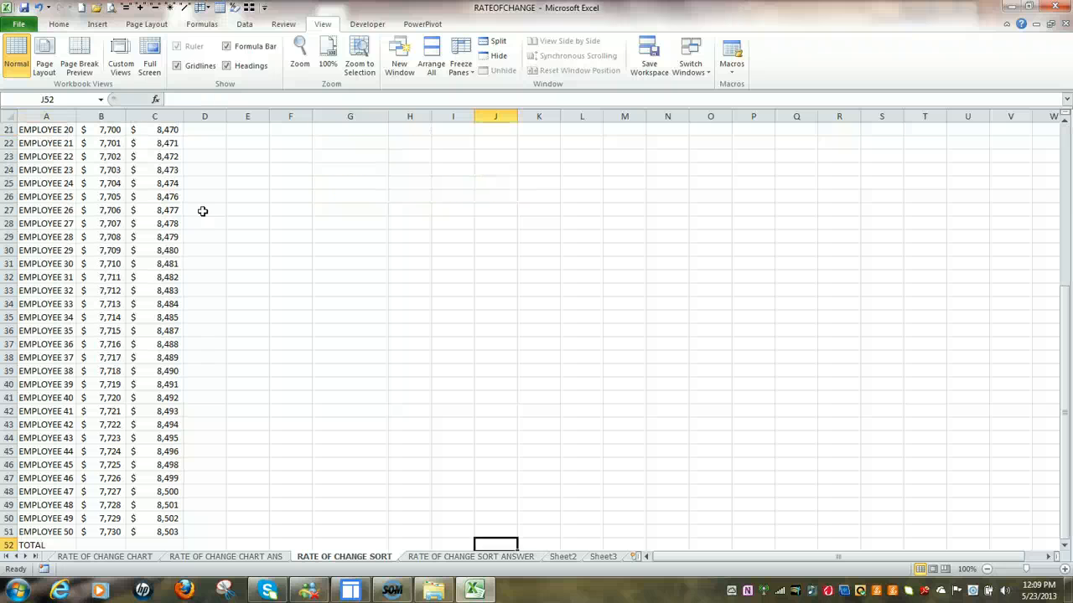
pyautogui.scroll(-1, 203, 212)
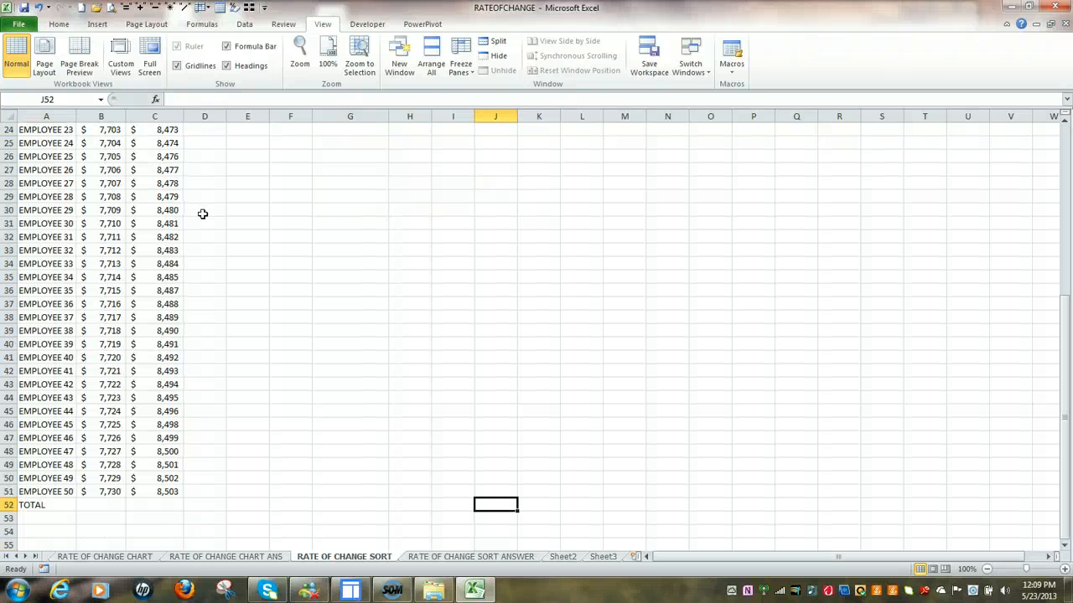
pyautogui.click(115, 506)
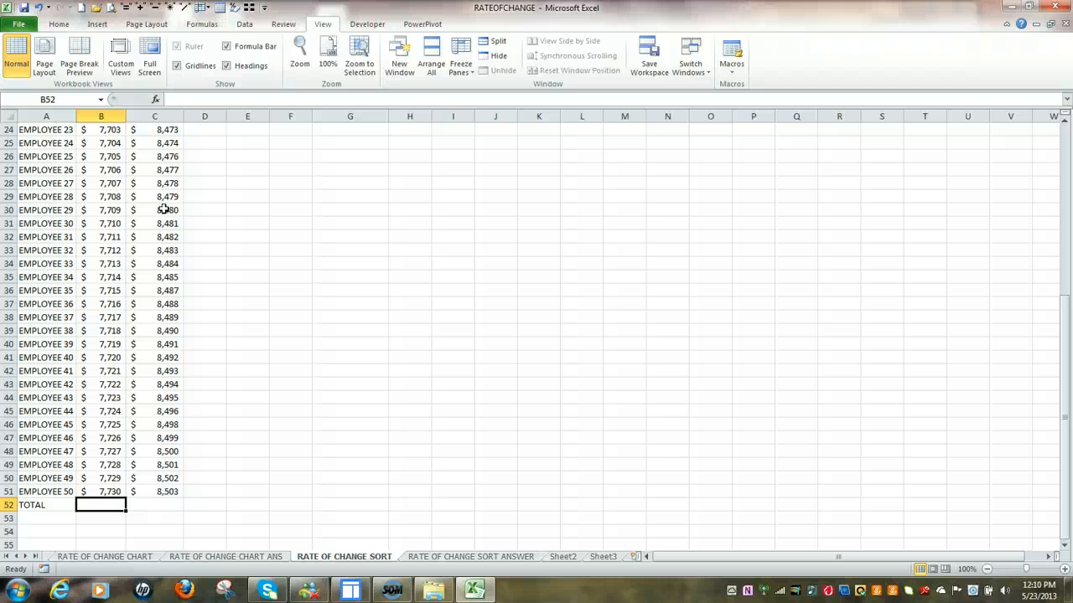
pyautogui.hotkey('ctrl', 'Home')
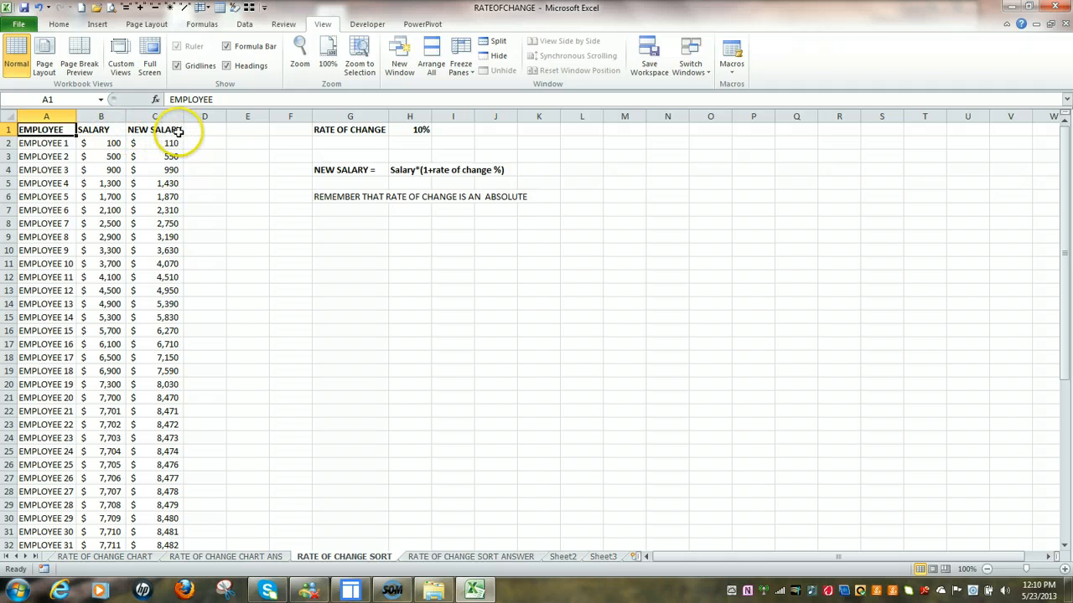
# Step: Freeze panes at cell A2 to keep the header row visible
pyautogui.click(45, 143)
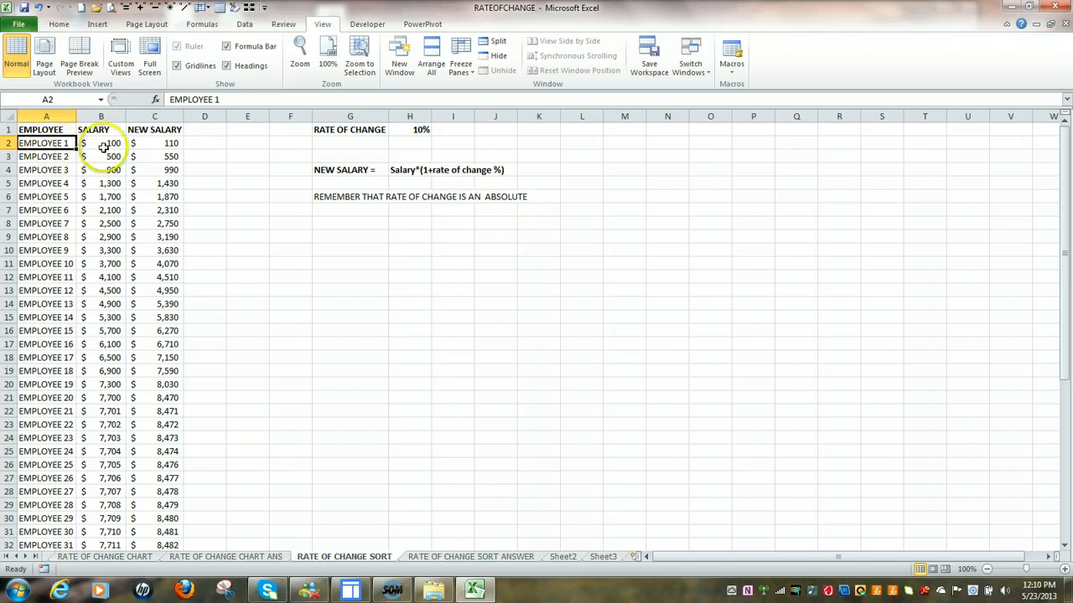
pyautogui.click(323, 31)
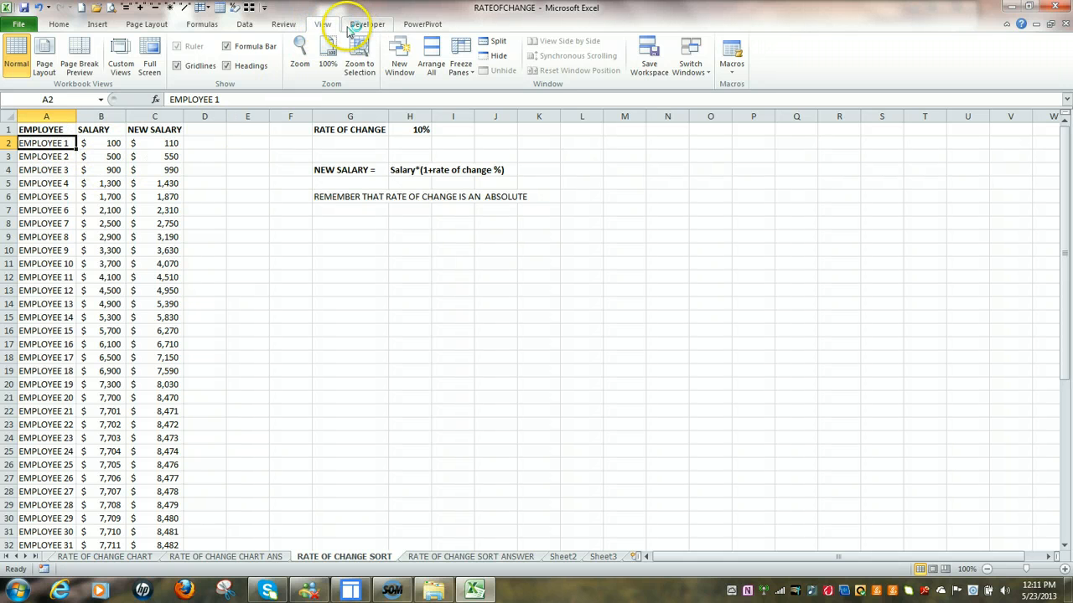
pyautogui.click(463, 49)
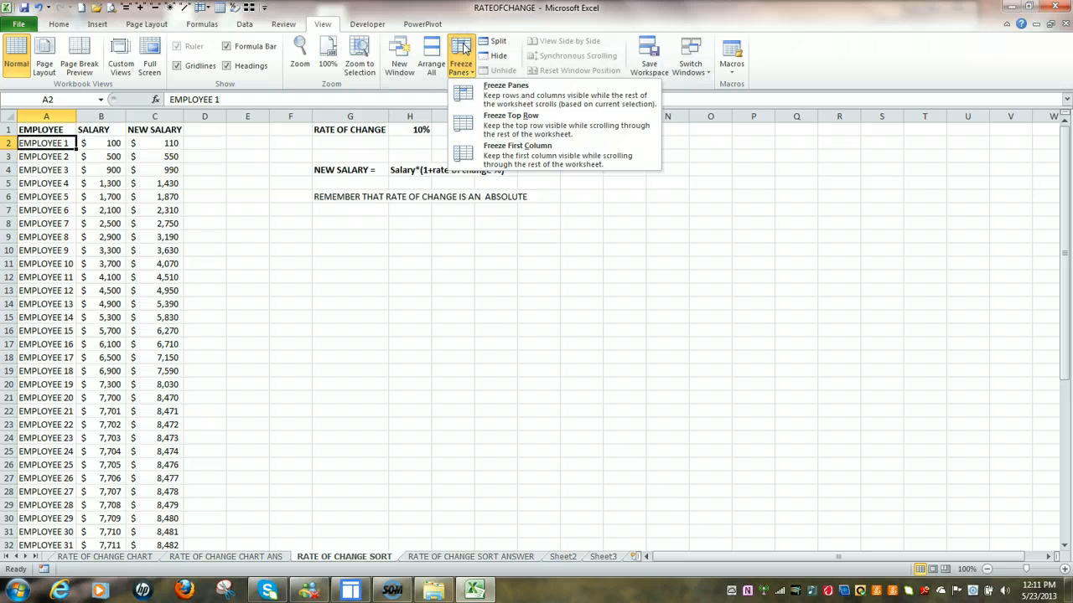
pyautogui.click(534, 92)
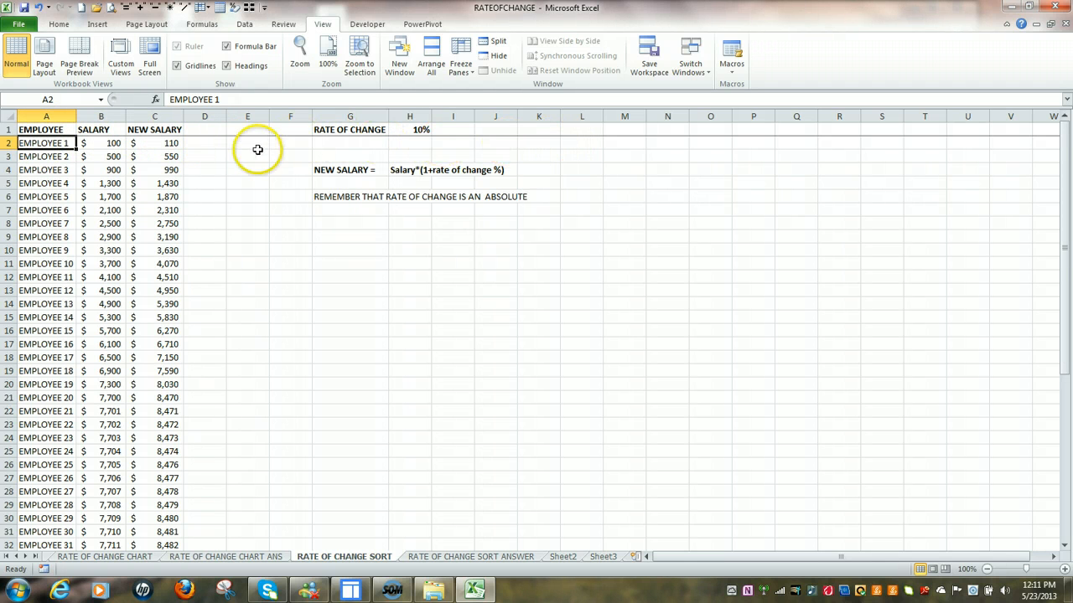
# Step: Total the SALARY column in cell B52 using AutoSum over B2:B51
pyautogui.scroll(-10, 116, 306)
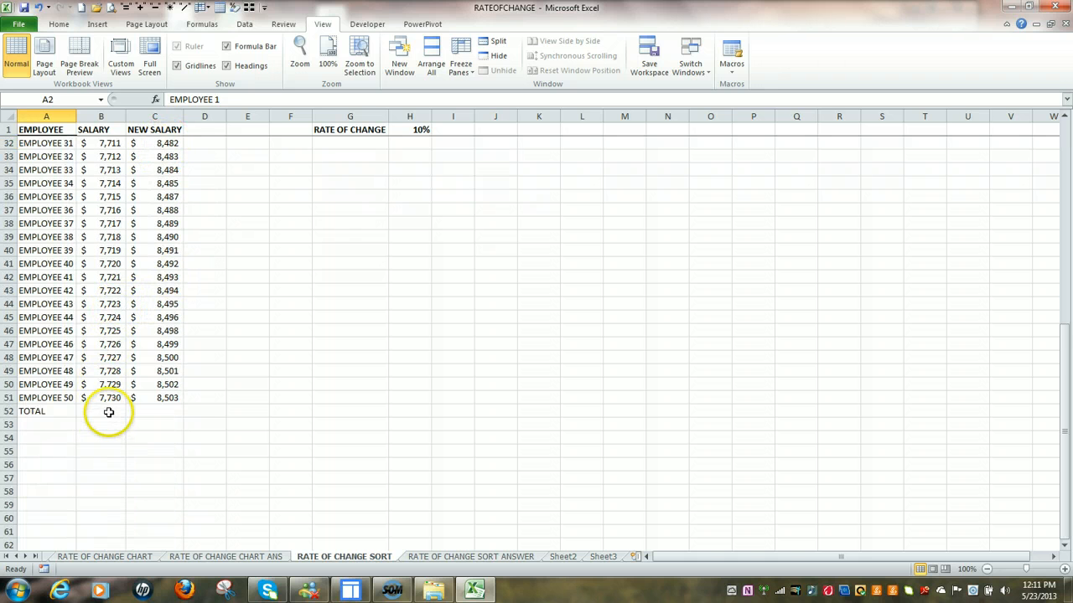
pyautogui.click(109, 412)
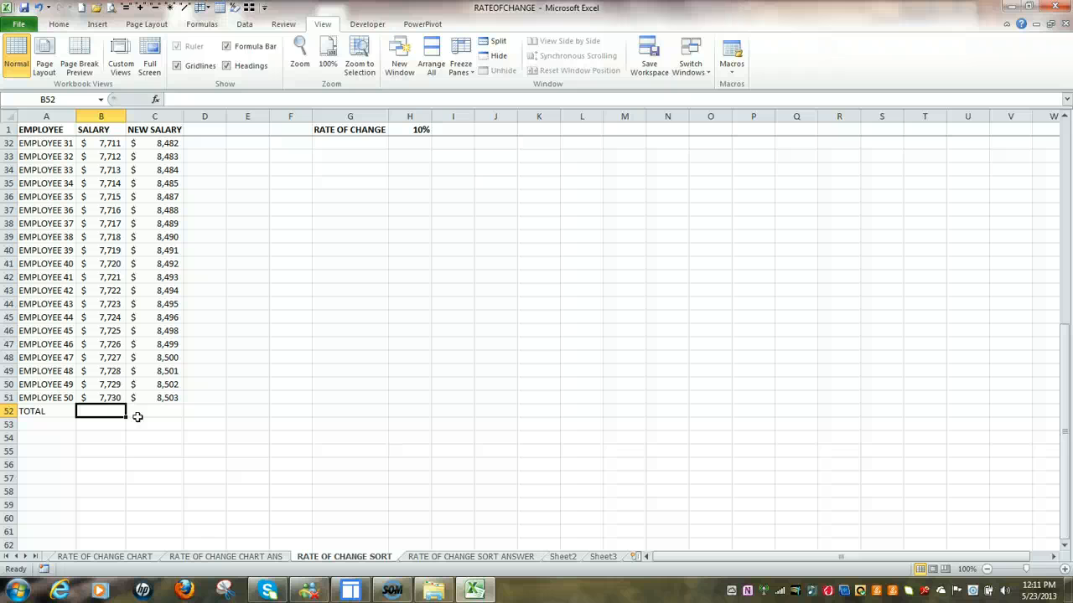
pyautogui.click(59, 25)
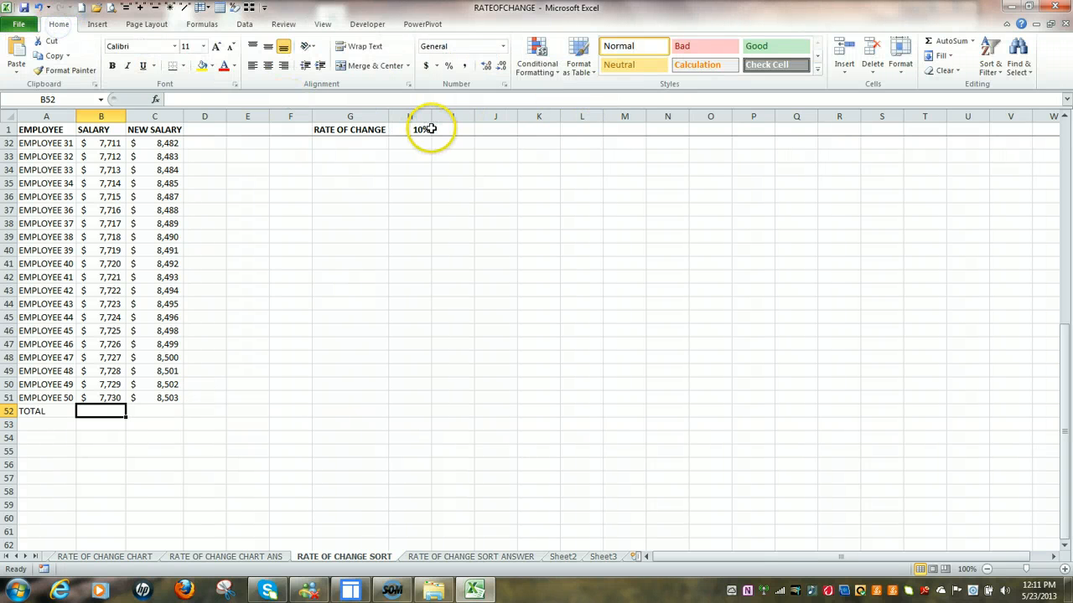
pyautogui.click(951, 43)
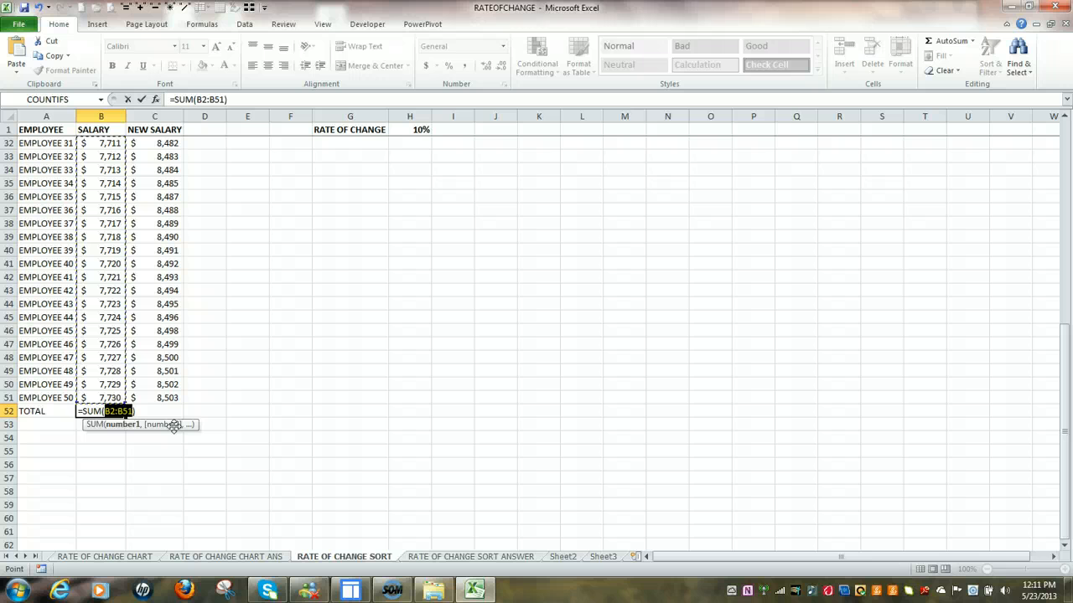
pyautogui.press('Return')
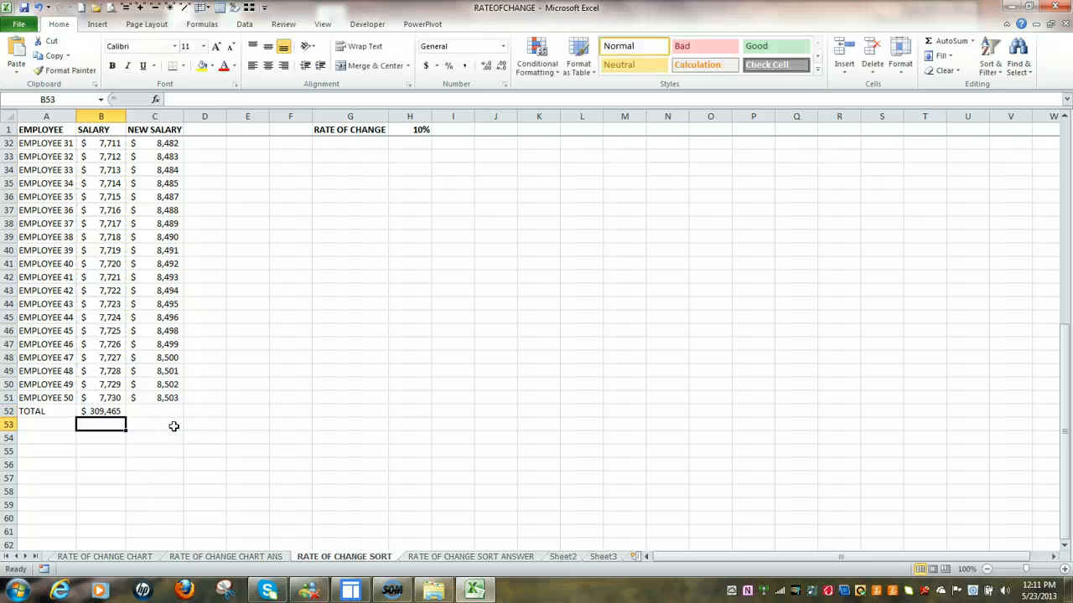
# Step: Fill the SALARY total formula across to cell C52 to total the NEW SALARY column
pyautogui.click(107, 411)
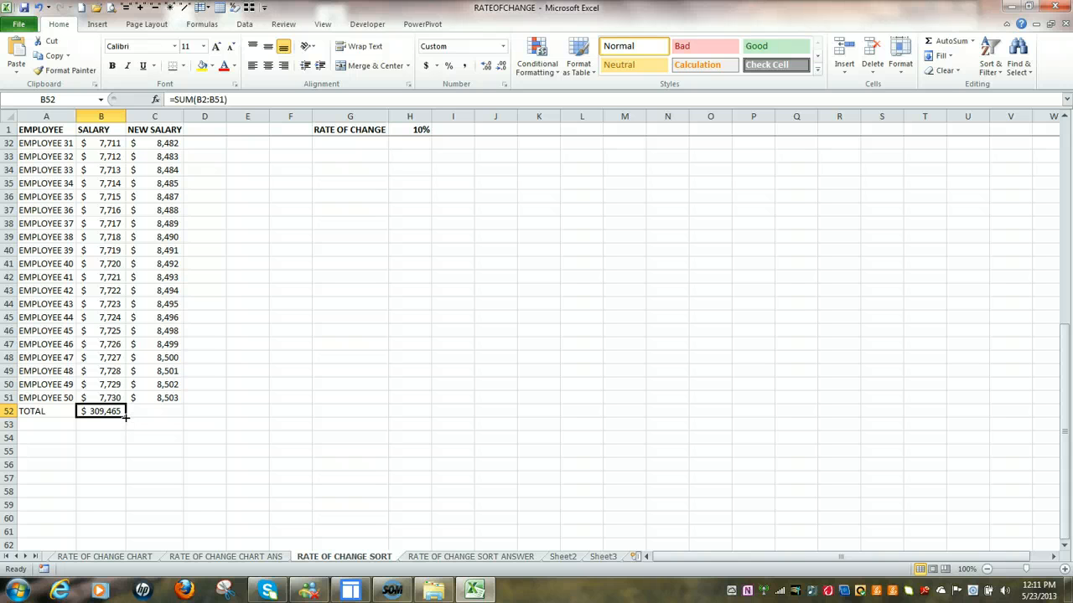
pyautogui.moveTo(127, 417); pyautogui.dragTo(185, 419)
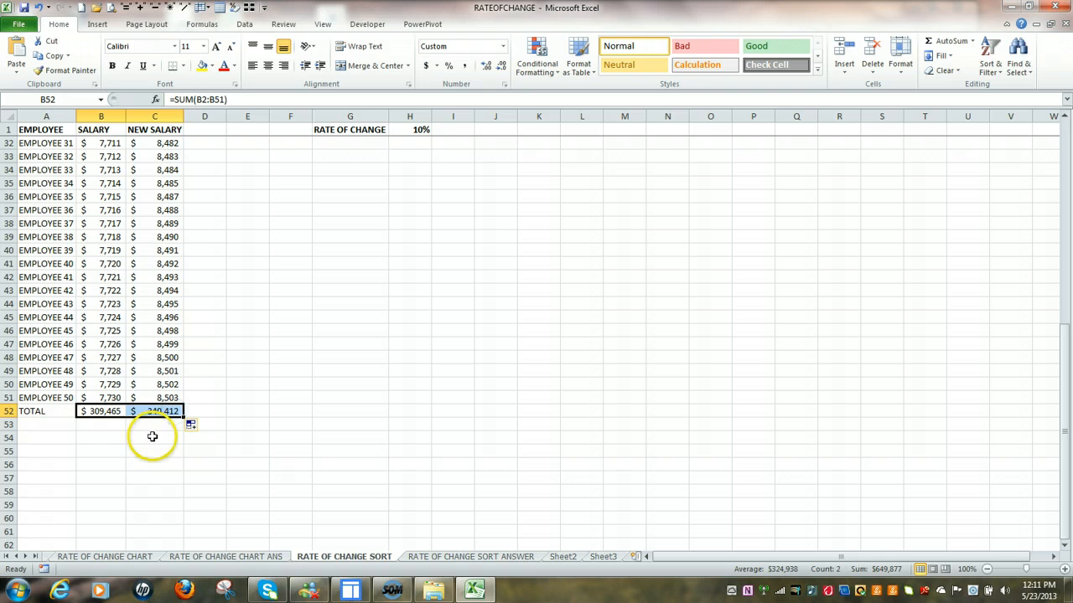
pyautogui.click(162, 411)
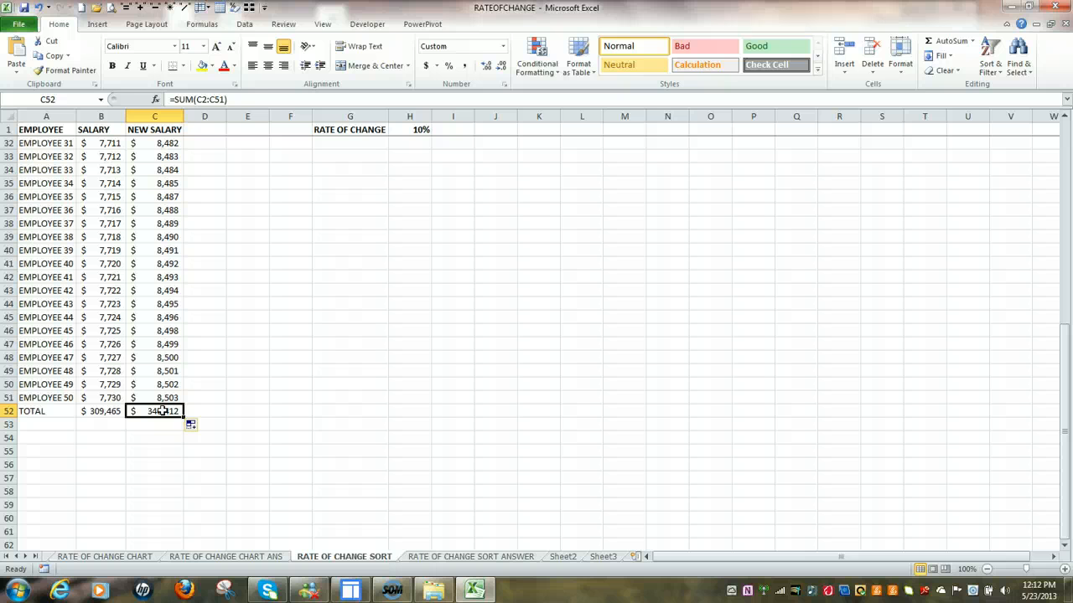
# Step: Unfreeze the panes on the RATE OF CHANGE SORT sheet
pyautogui.hotkey('ctrl', 'Home')
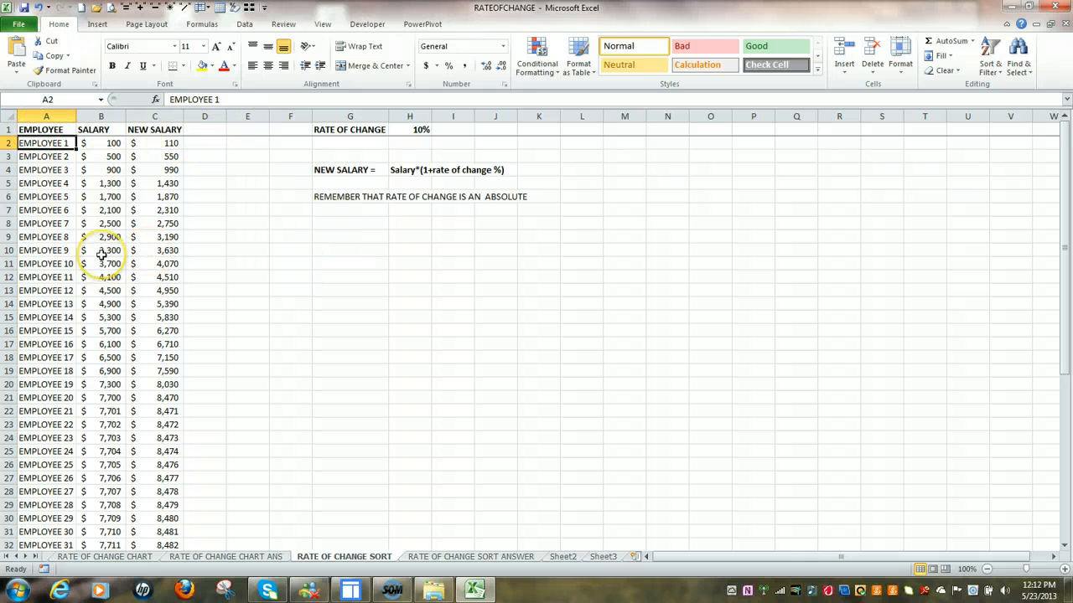
pyautogui.click(42, 143)
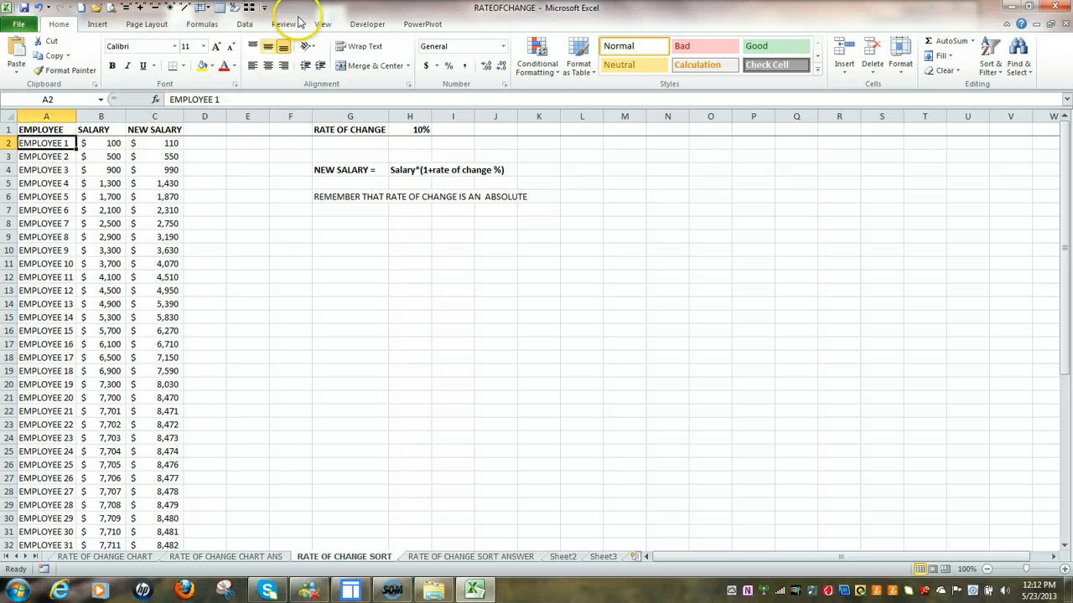
pyautogui.click(323, 24)
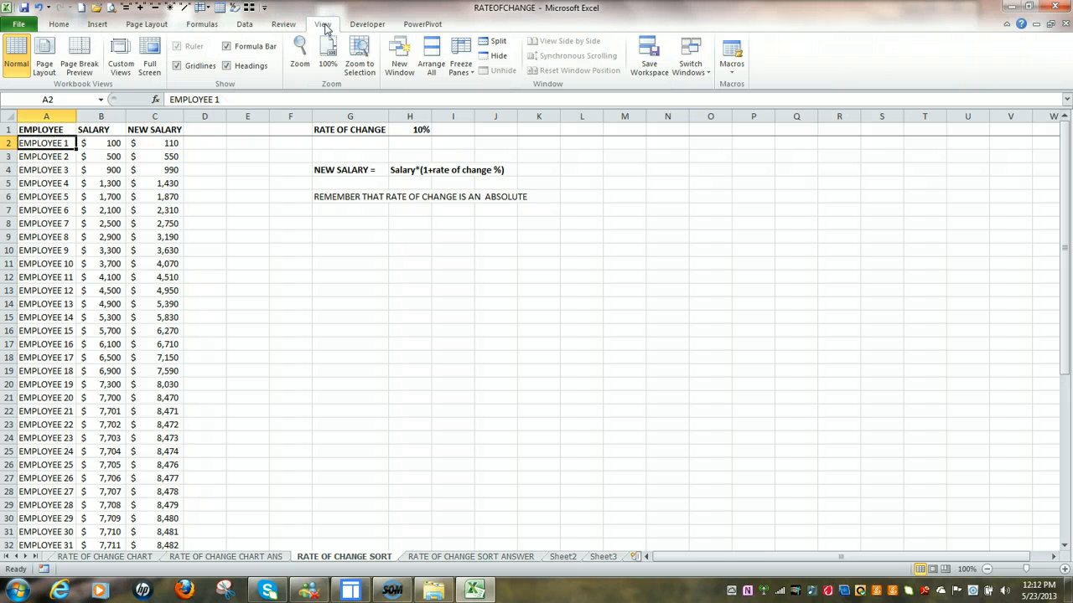
pyautogui.click(461, 67)
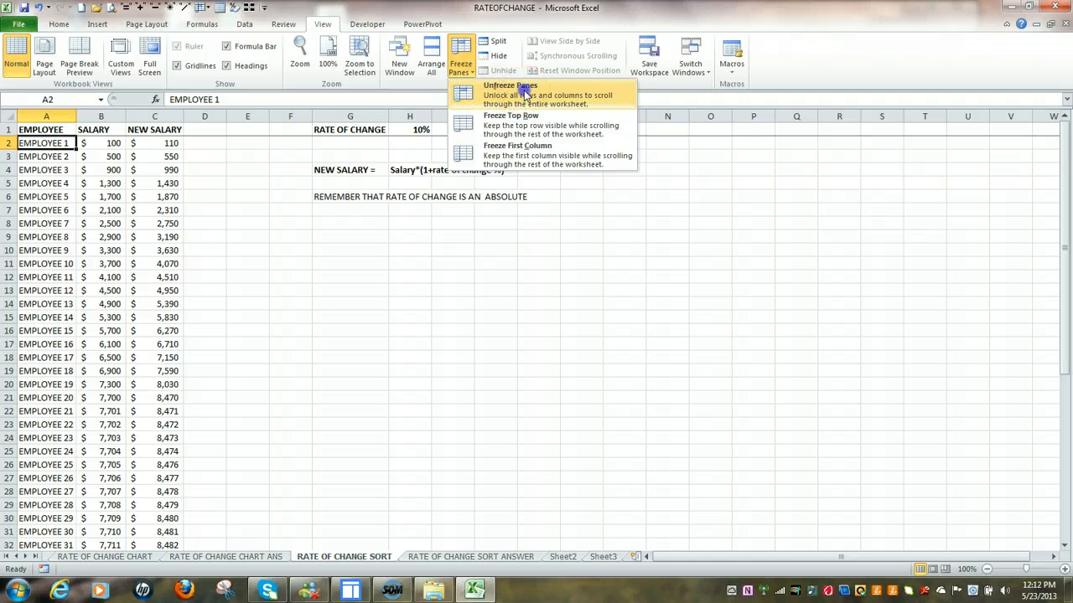
# Step: Freeze panes at cell B2 to lock both the header row and the EMPLOYEE column
pyautogui.click(48, 145)
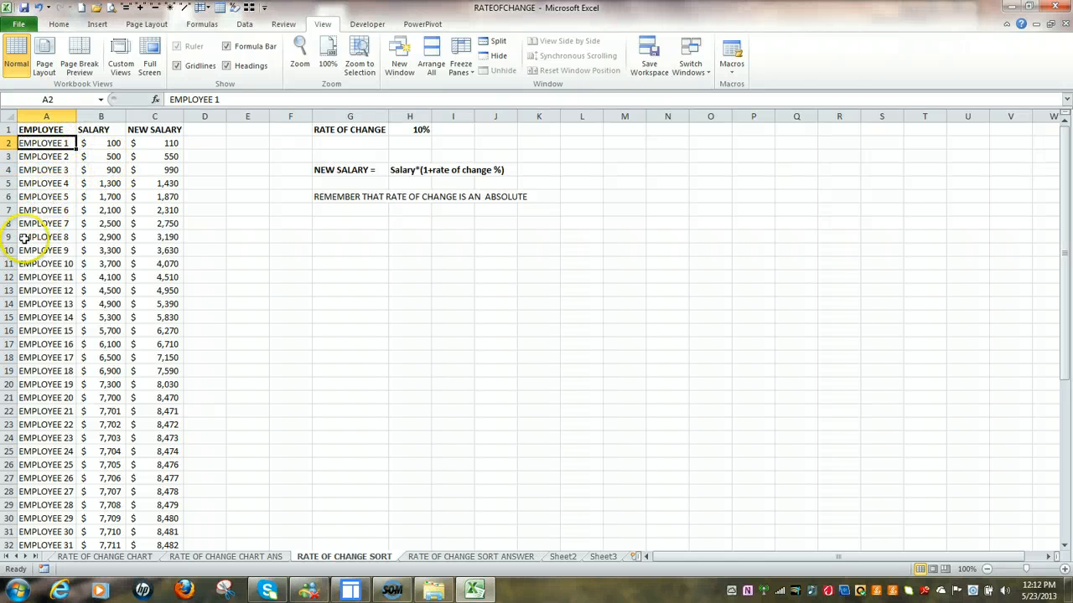
pyautogui.click(102, 144)
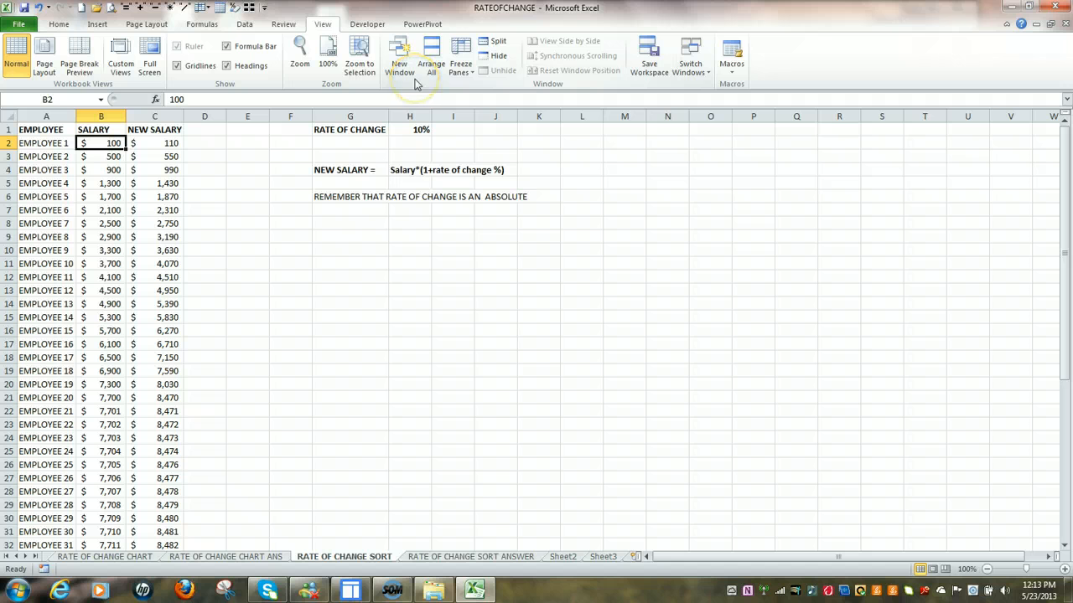
pyautogui.click(475, 72)
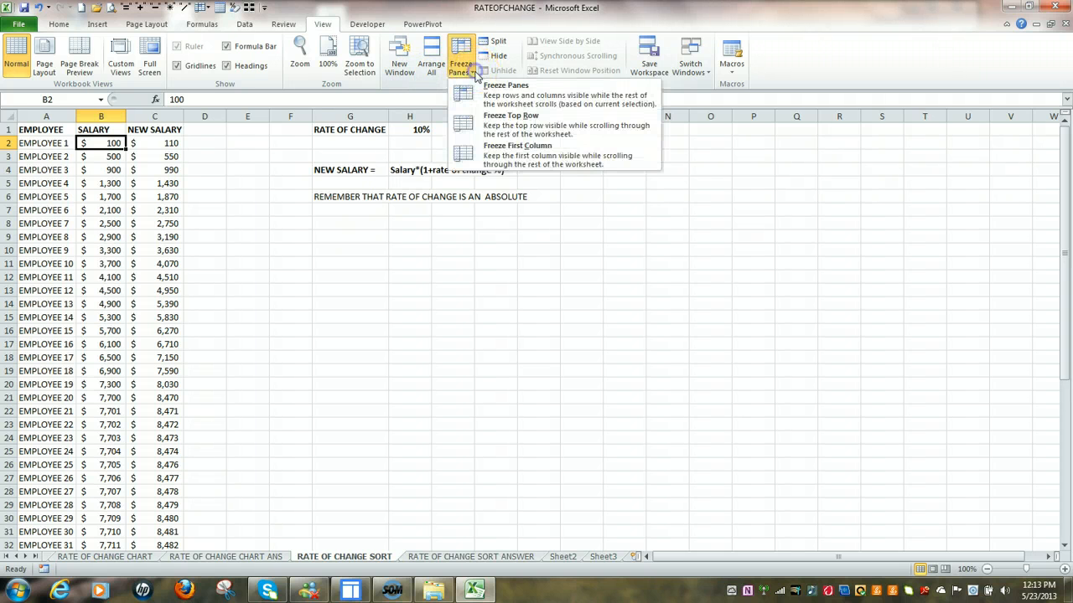
pyautogui.click(515, 94)
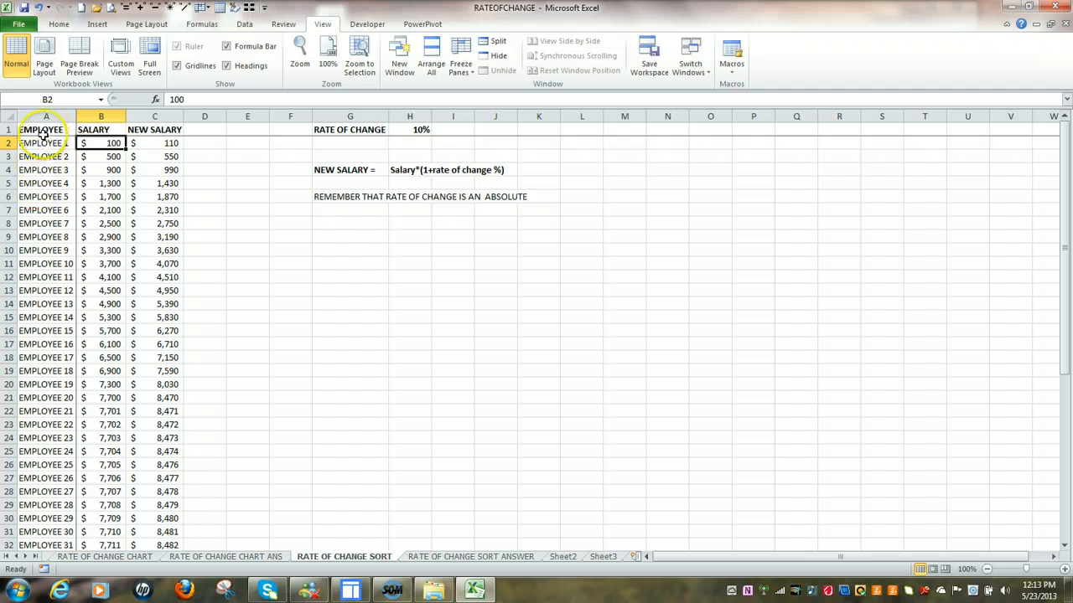
# Step: Check the frozen headings against the salary rows down to the TOTAL row and back at the first employee
pyautogui.scroll(-5, 121, 223)
pyautogui.scroll(-7, 121, 223)
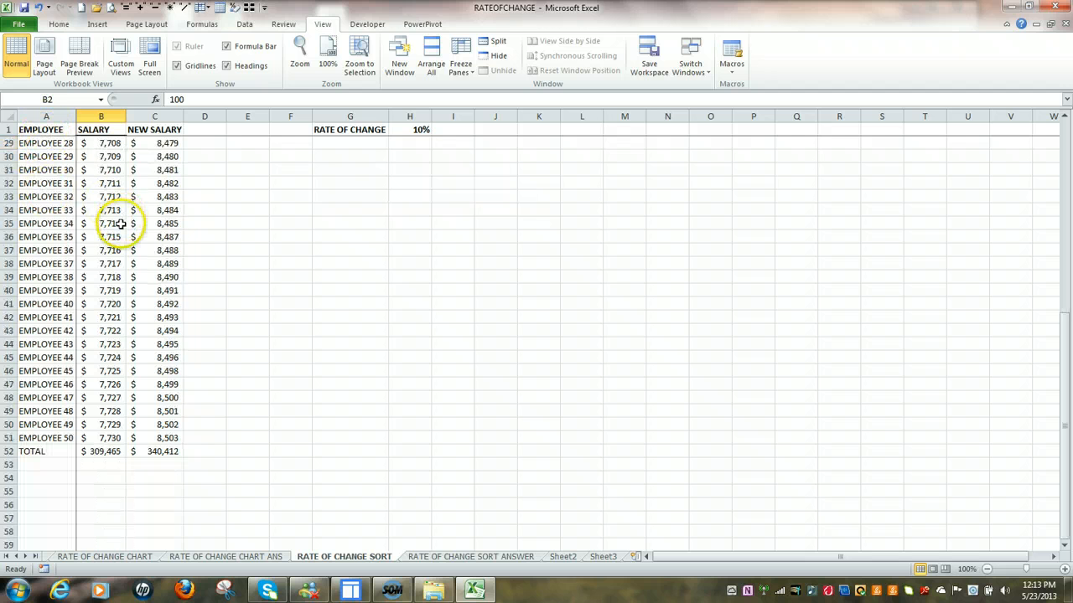
pyautogui.scroll(11, 123, 219)
pyautogui.scroll(1, 123, 220)
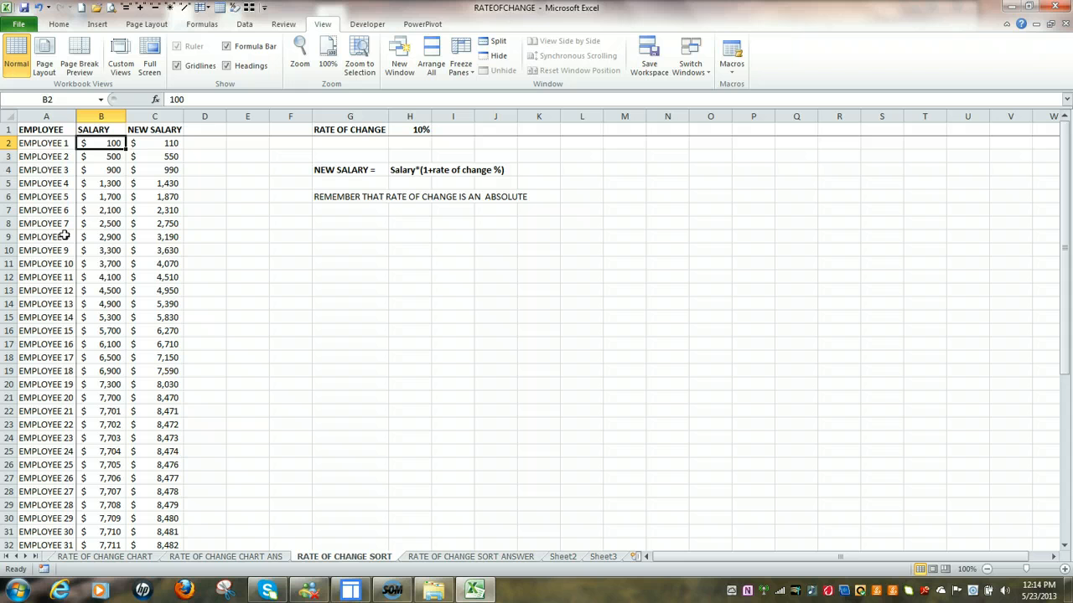
pyautogui.scroll(-3, 65, 236)
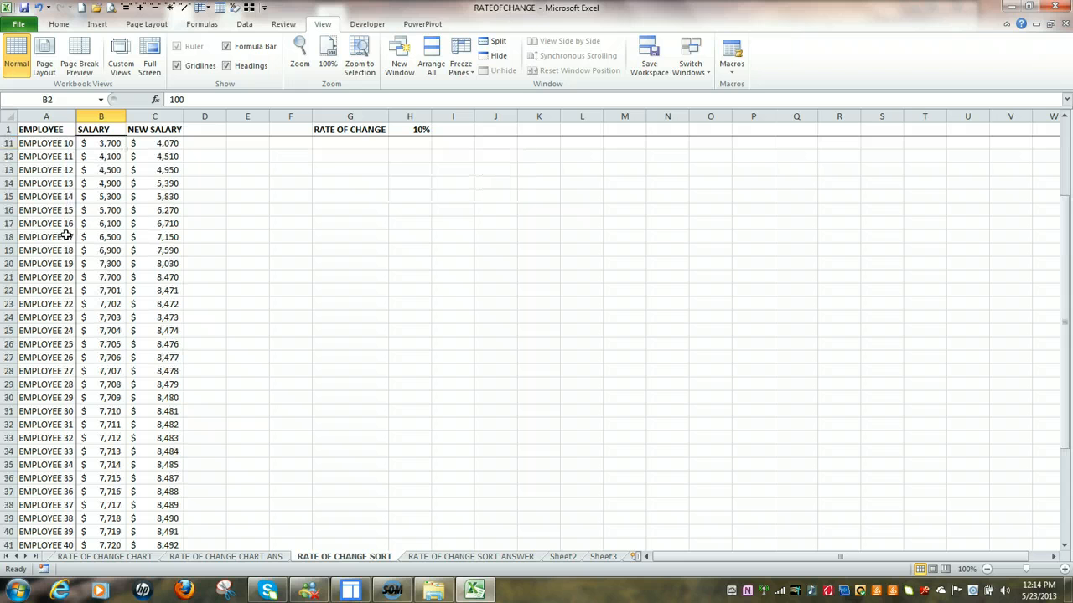
pyautogui.scroll(-5, 65, 237)
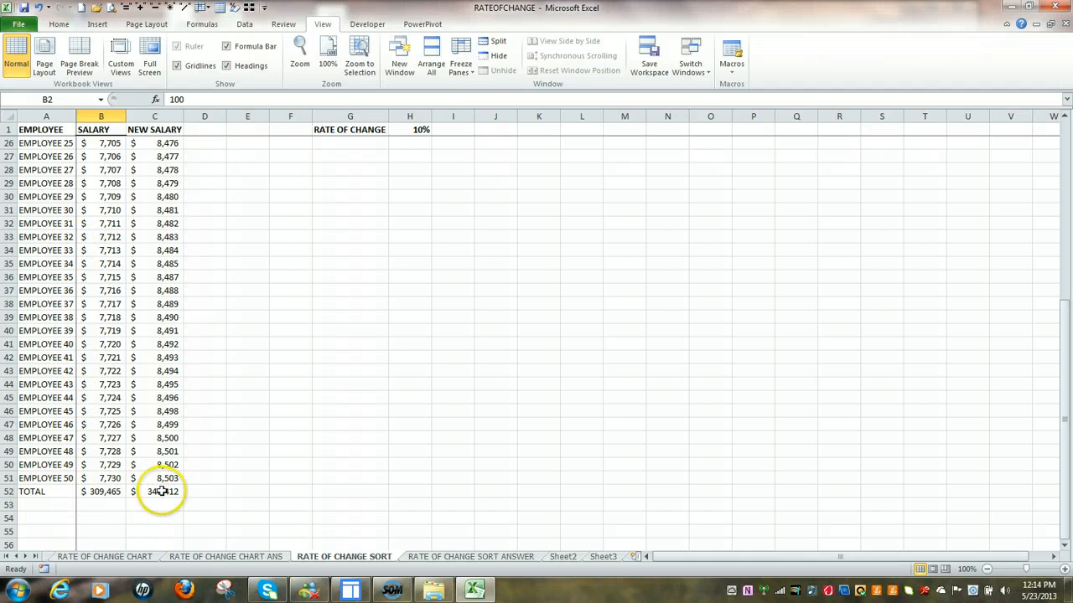
pyautogui.scroll(8, 172, 436)
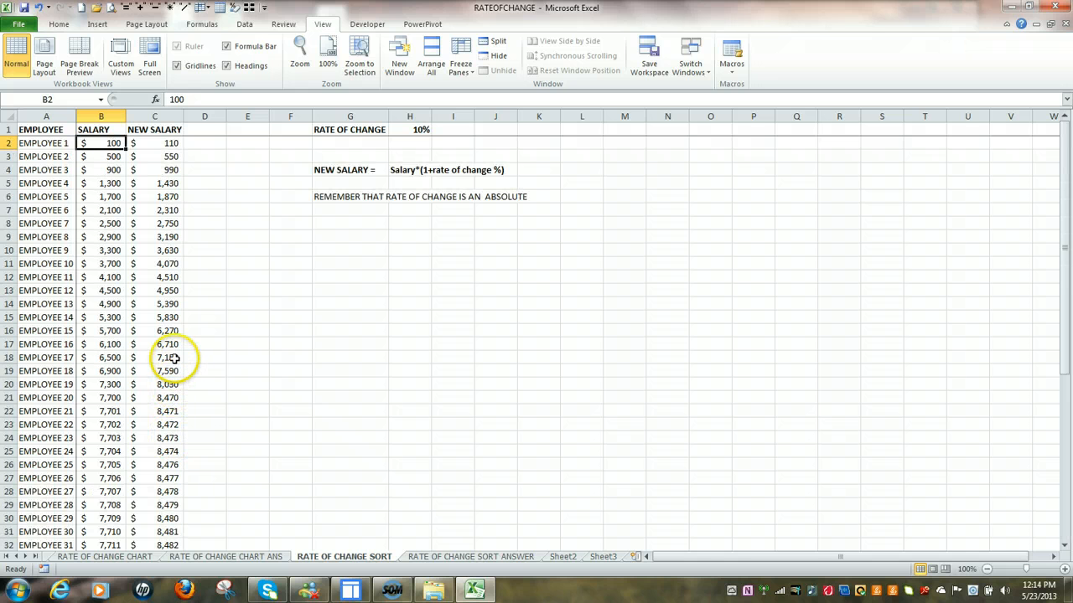
# Step: Select the employee salary table from A1 to C51, leaving out the TOTAL row, and open a custom sort for it
pyautogui.click(32, 130)
pyautogui.moveTo(38, 130); pyautogui.dragTo(161, 511)
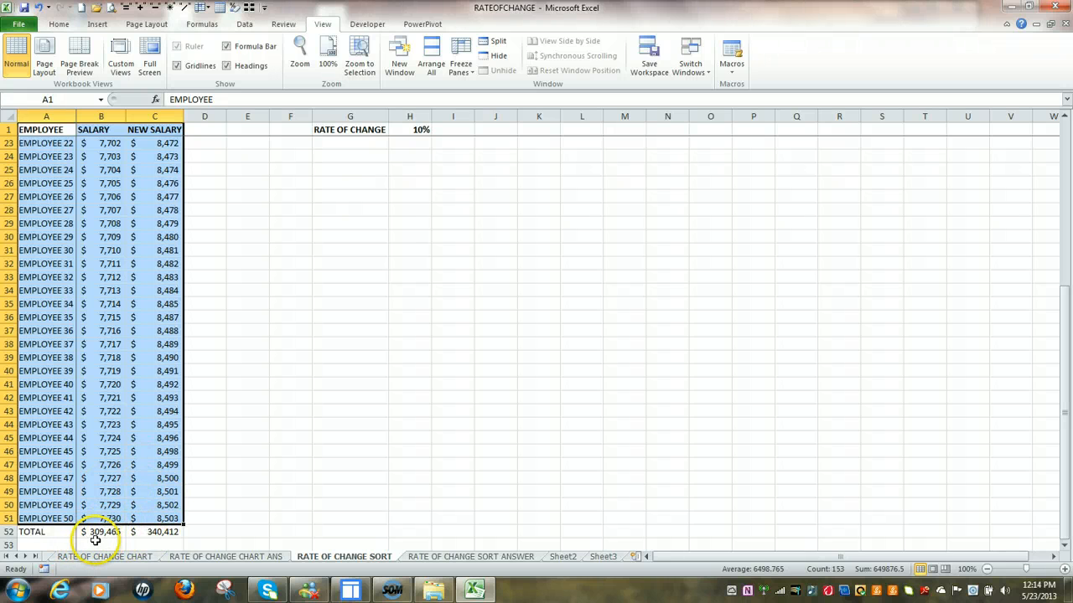
pyautogui.scroll(7, 283, 496)
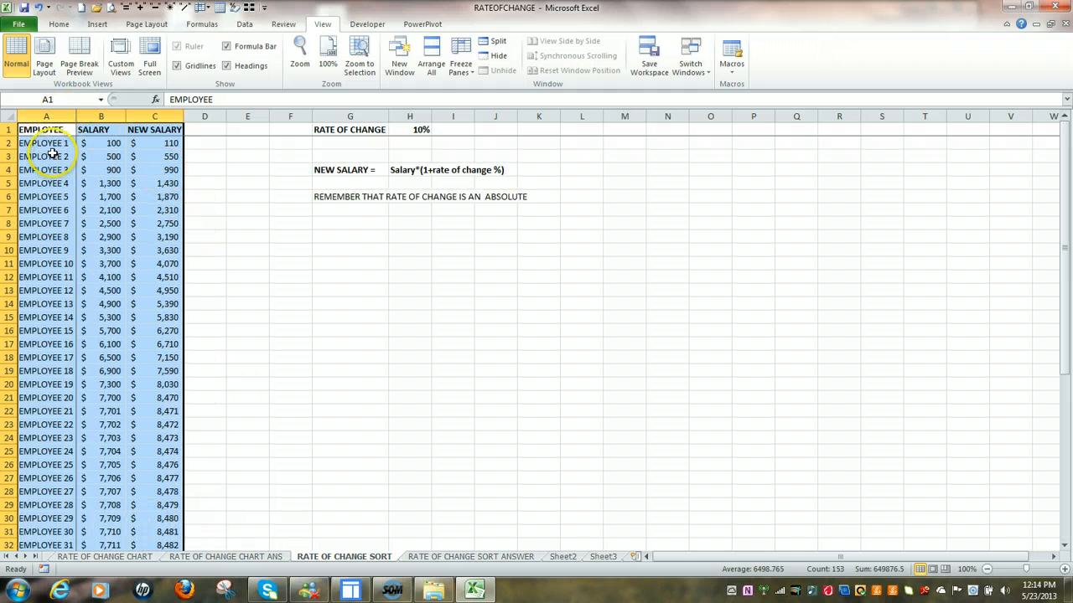
pyautogui.rightClick(100, 190)
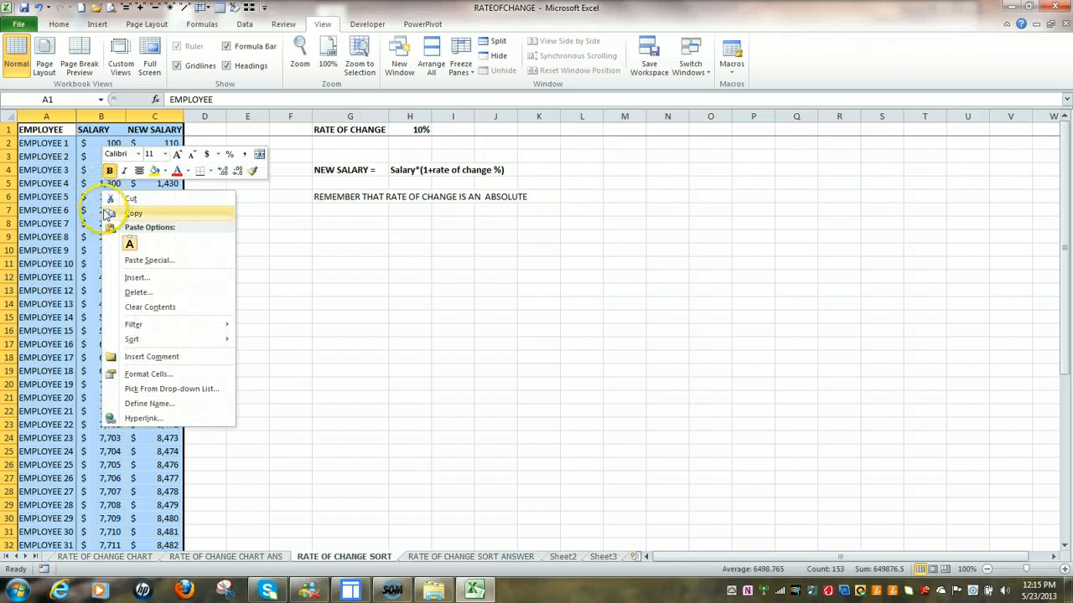
pyautogui.moveTo(136, 340)
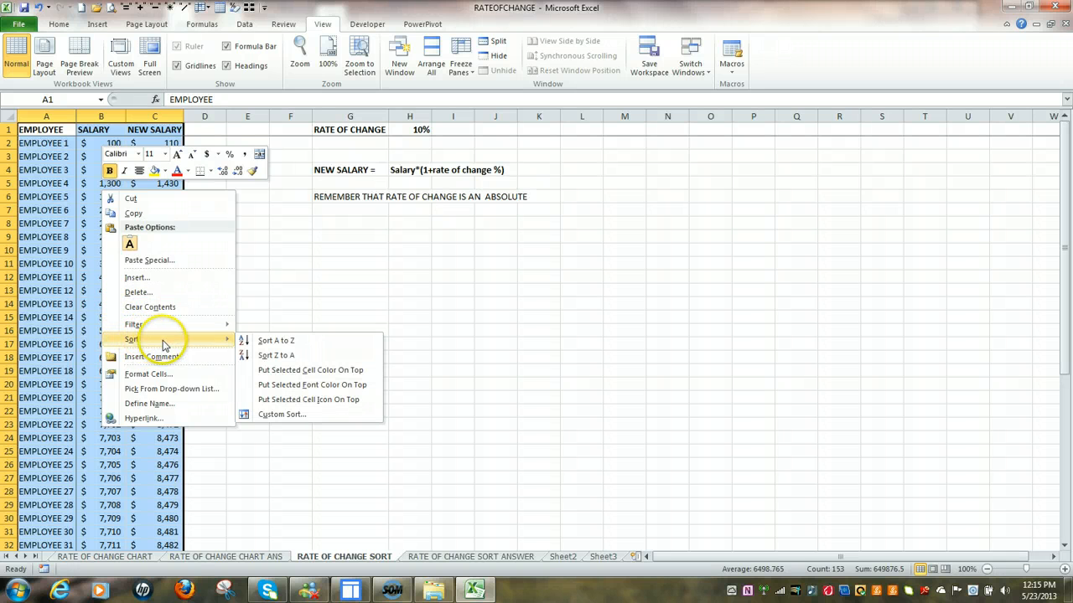
pyautogui.click(281, 414)
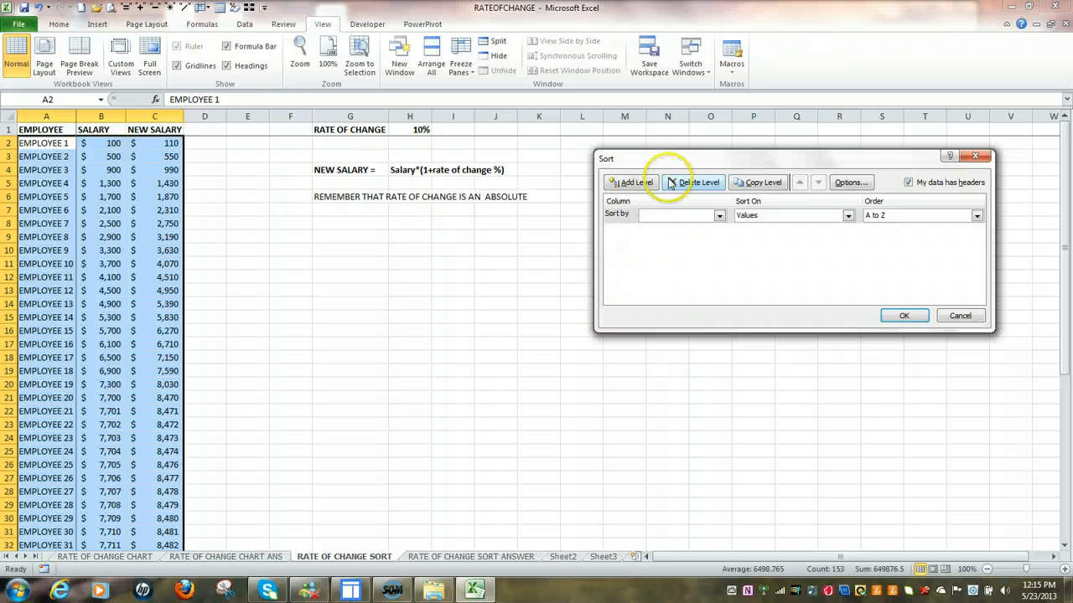
# Step: Sort the selected table by the NEW SALARY column on values, in Largest to Smallest order
pyautogui.moveTo(682, 158); pyautogui.dragTo(549, 191)
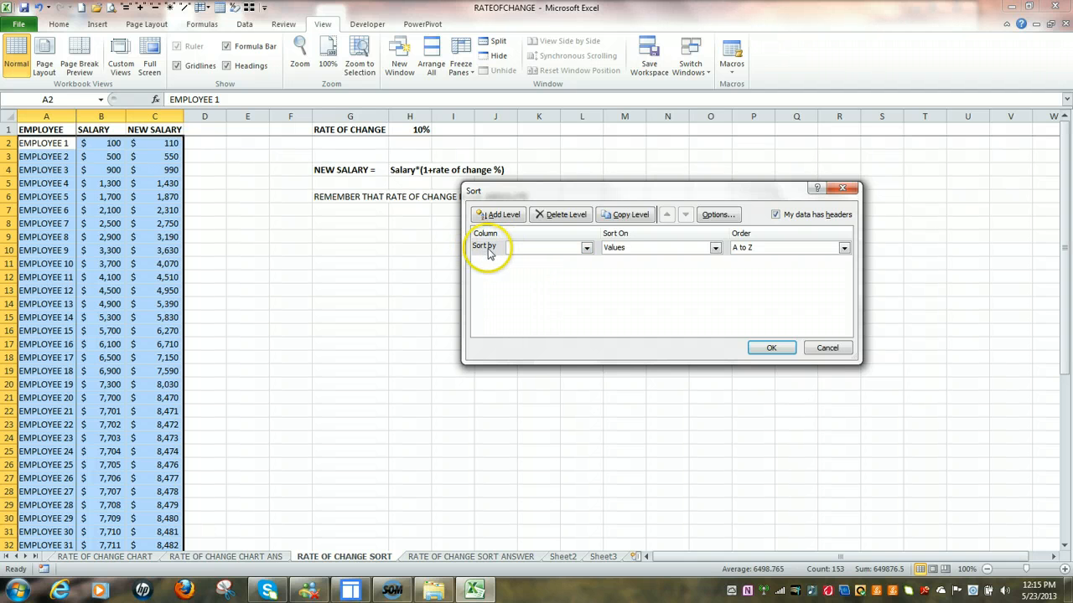
pyautogui.click(588, 248)
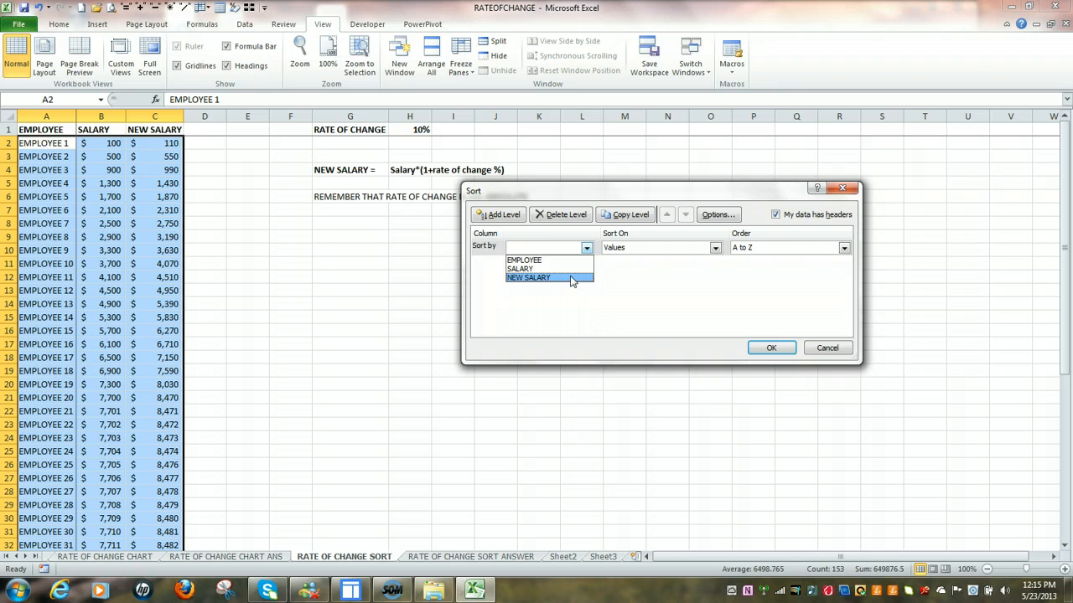
pyautogui.click(570, 278)
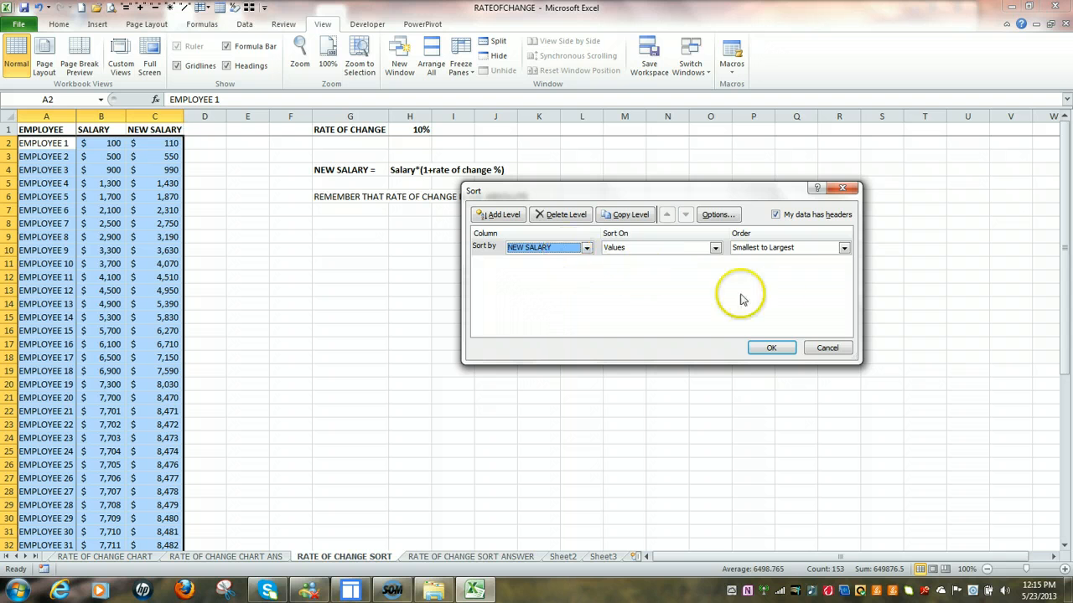
pyautogui.click(843, 248)
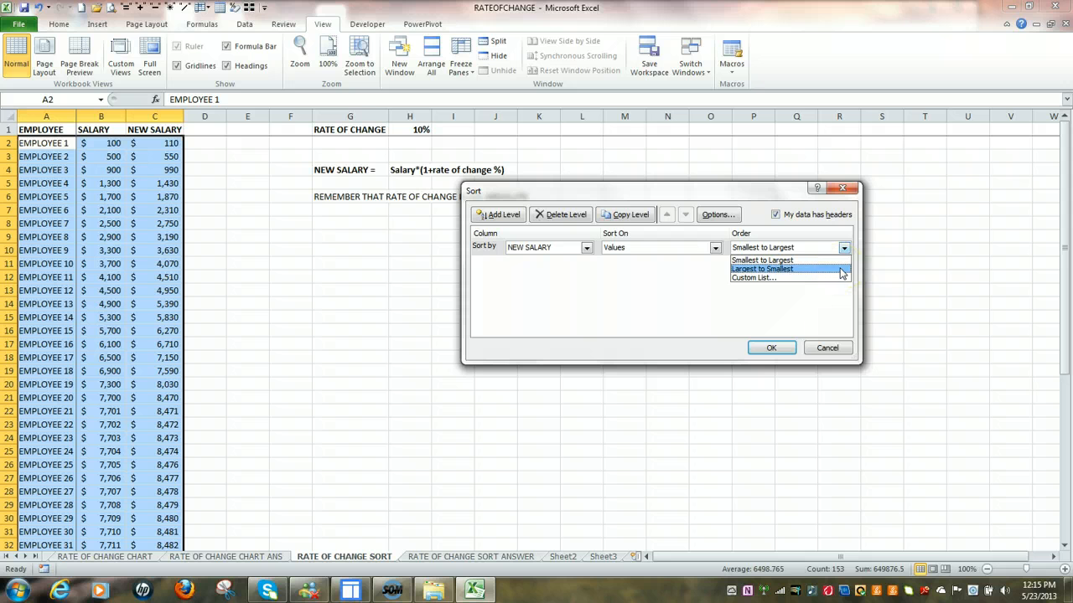
pyautogui.click(842, 270)
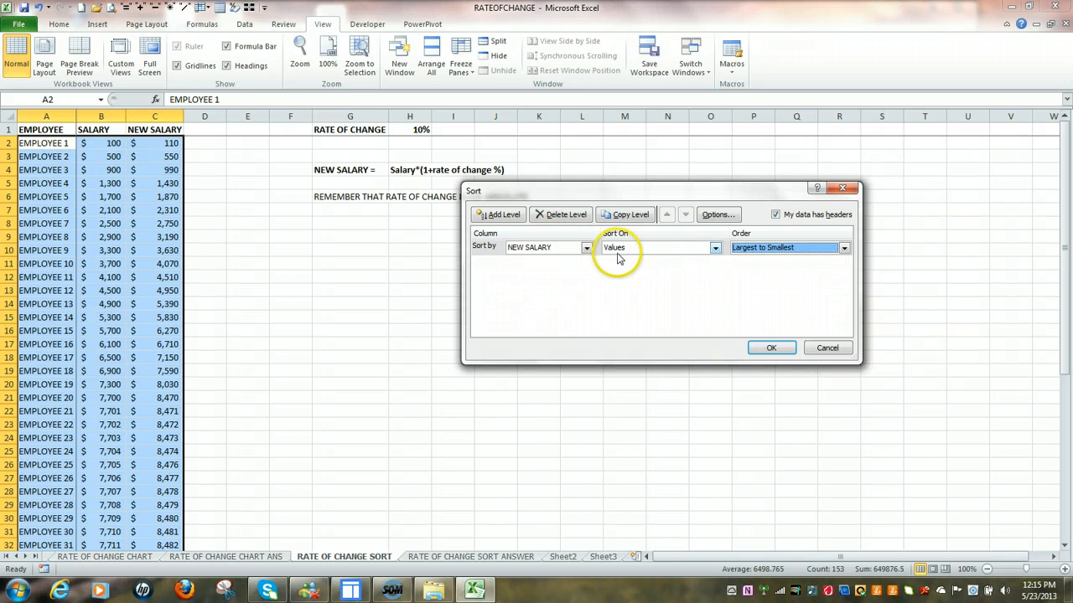
pyautogui.click(770, 351)
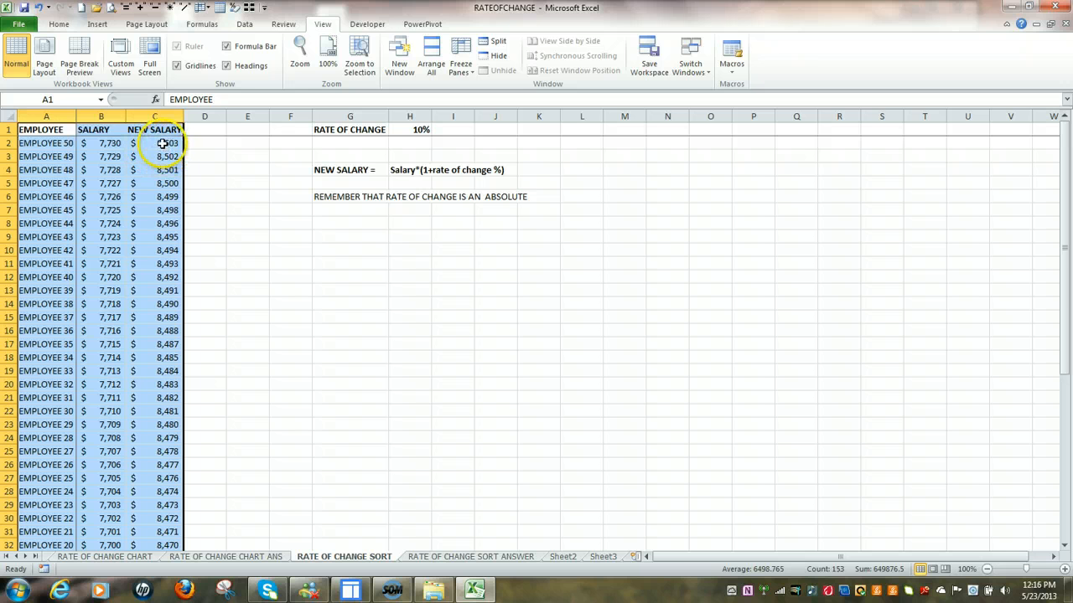
# Step: Check the order of the sorted NEW SALARY values from the first employee row down to the TOTAL row
pyautogui.scroll(-5, 168, 289)
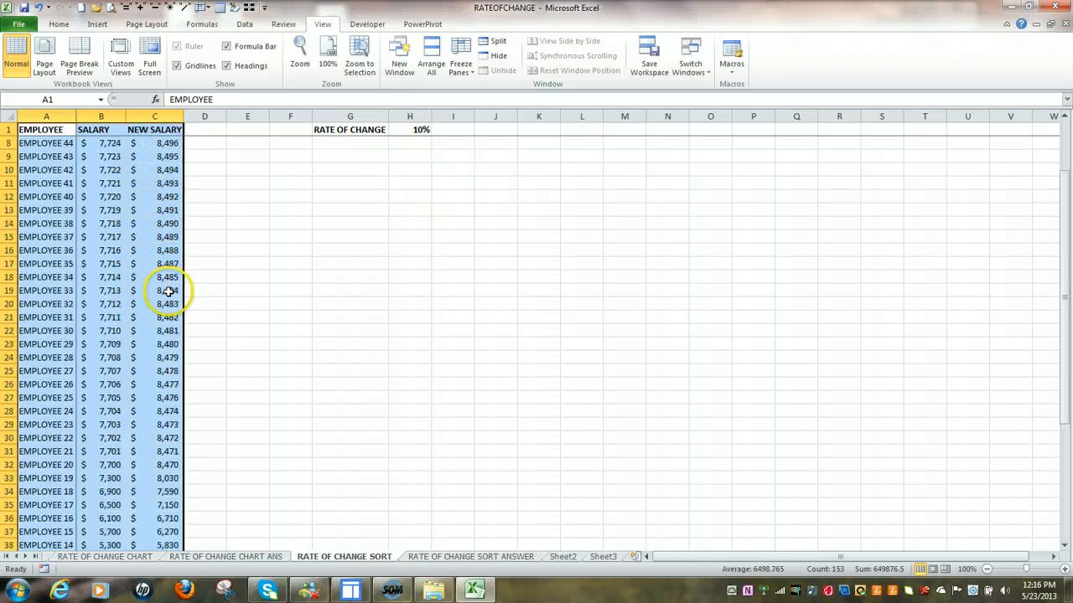
pyautogui.scroll(-4, 169, 291)
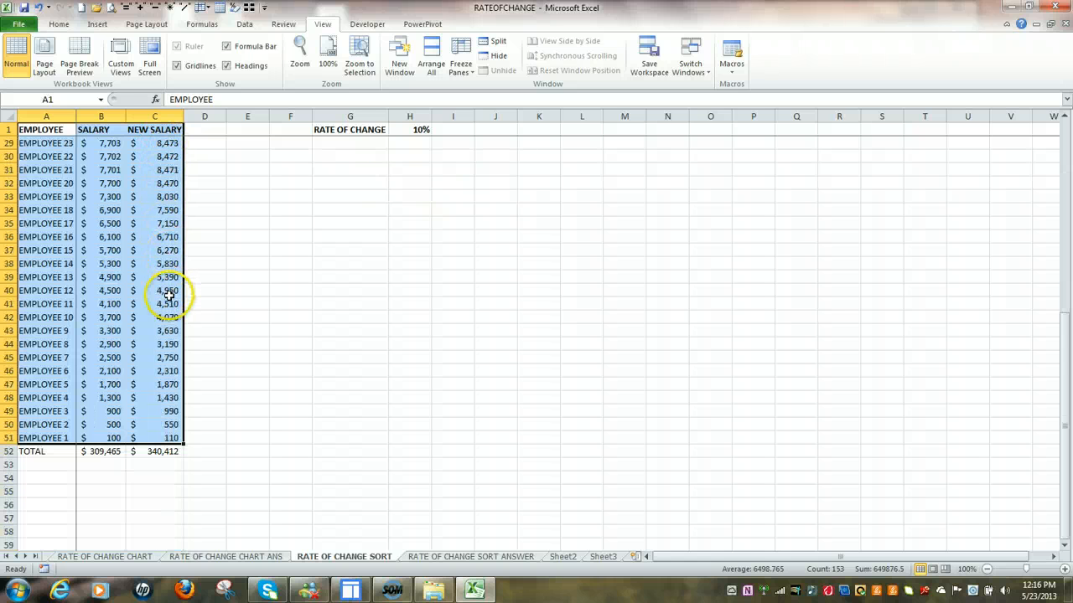
pyautogui.scroll(9, 168, 285)
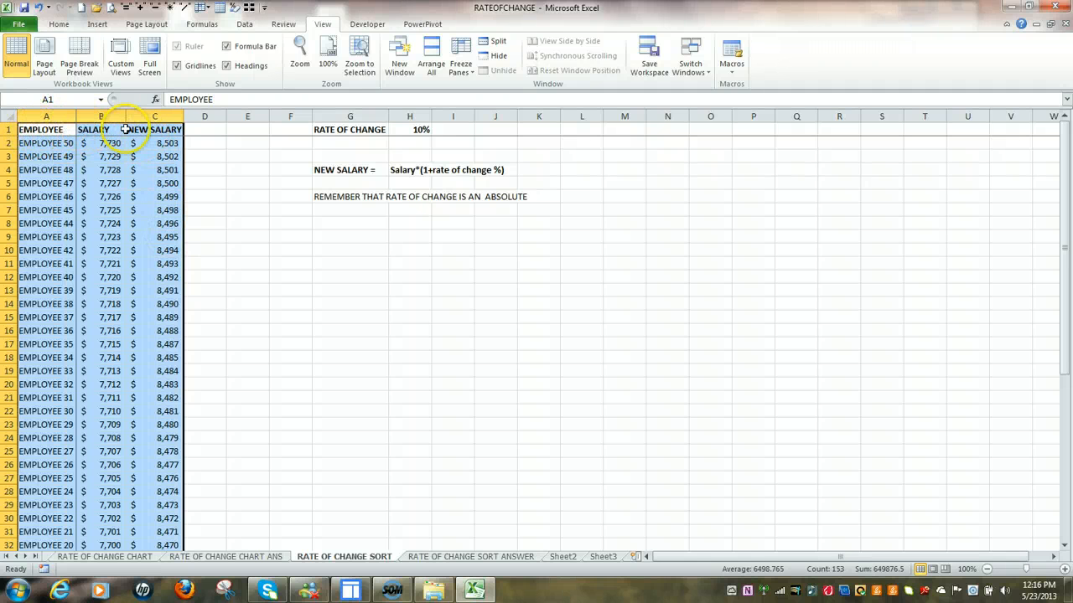
pyautogui.scroll(-6, 188, 213)
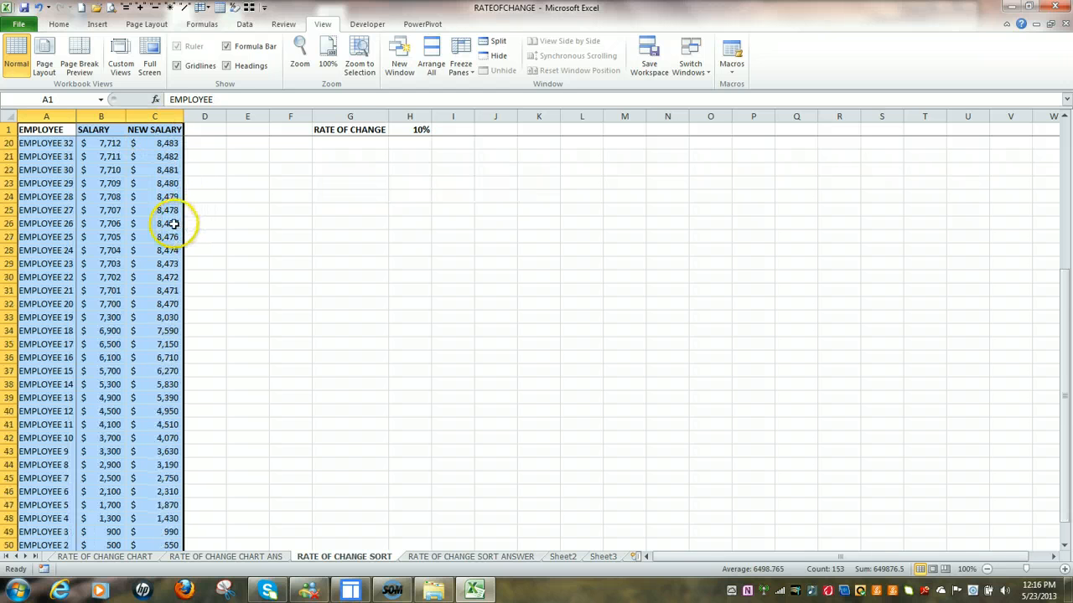
pyautogui.scroll(-3, 172, 224)
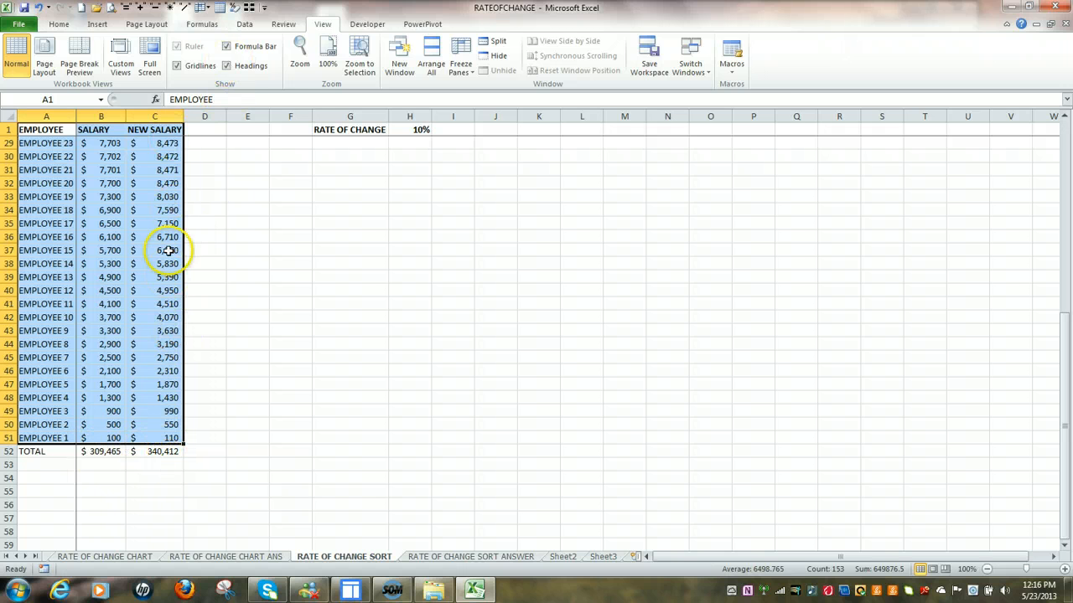
pyautogui.scroll(9, 168, 172)
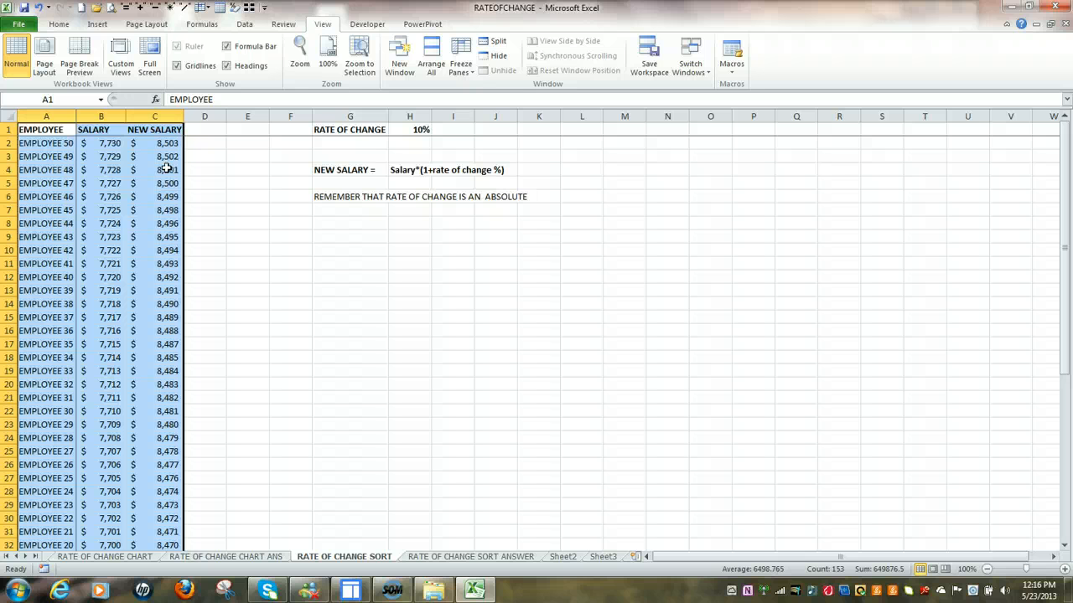
# Step: Add a second level to the table's custom sort, by SALARY on values in Largest to Smallest order, and apply the sort
pyautogui.rightClick(108, 170)
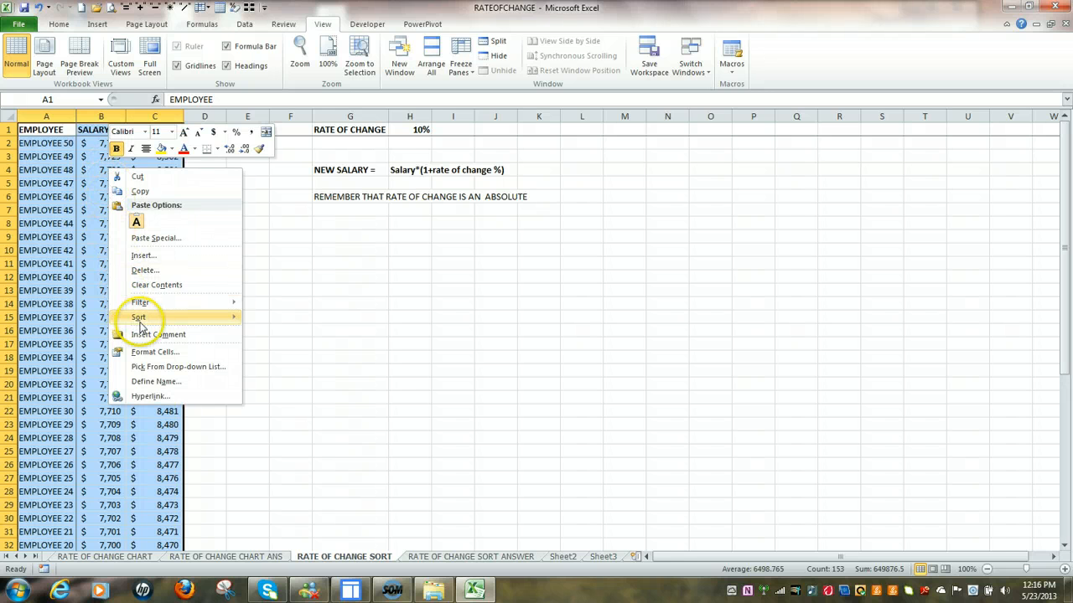
pyautogui.moveTo(140, 324)
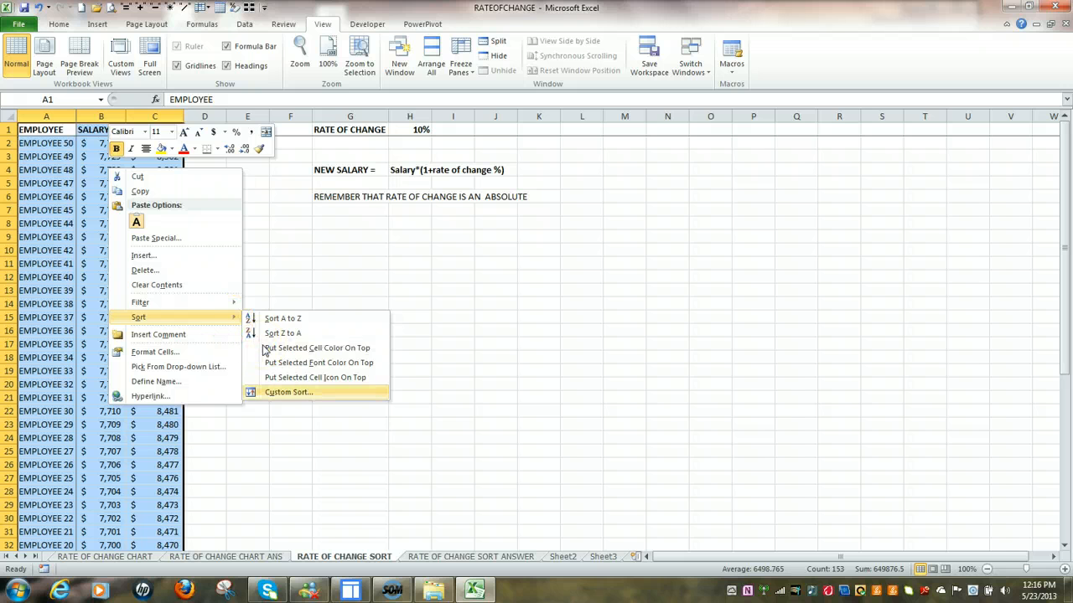
pyautogui.click(276, 391)
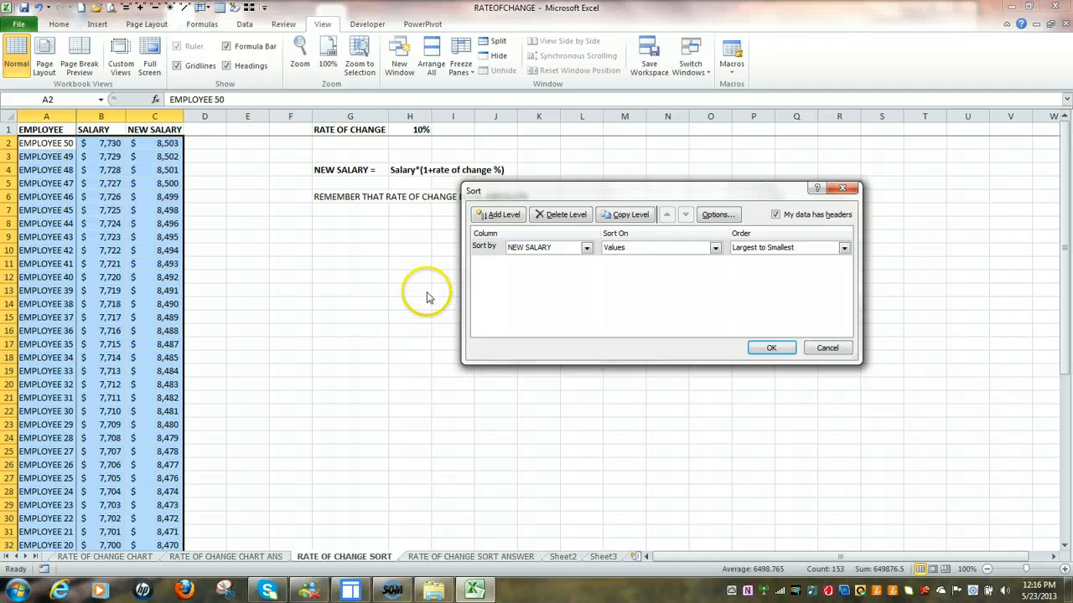
pyautogui.click(502, 215)
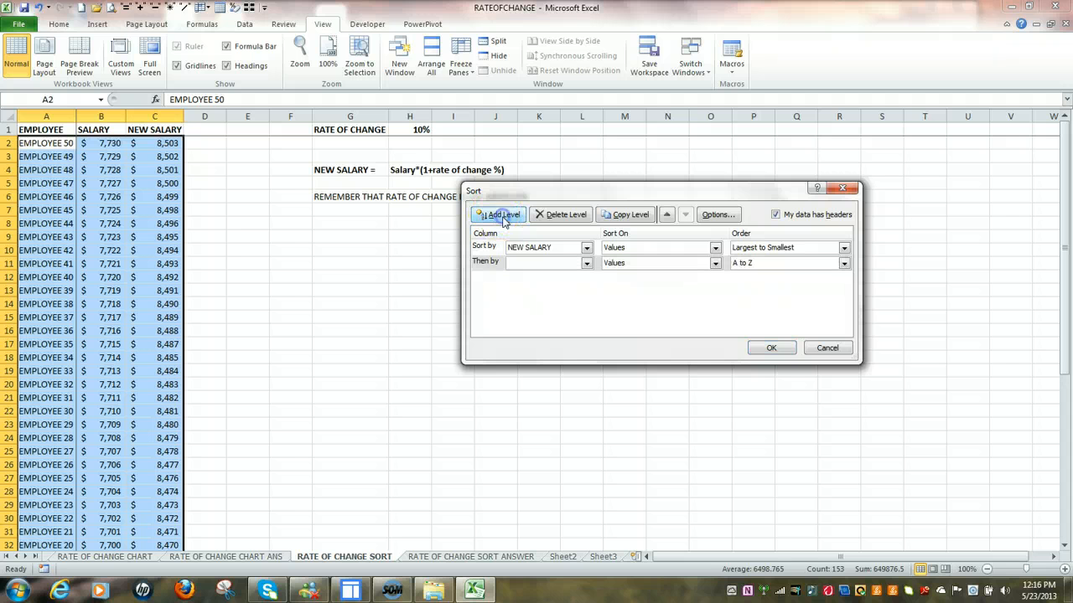
pyautogui.click(586, 264)
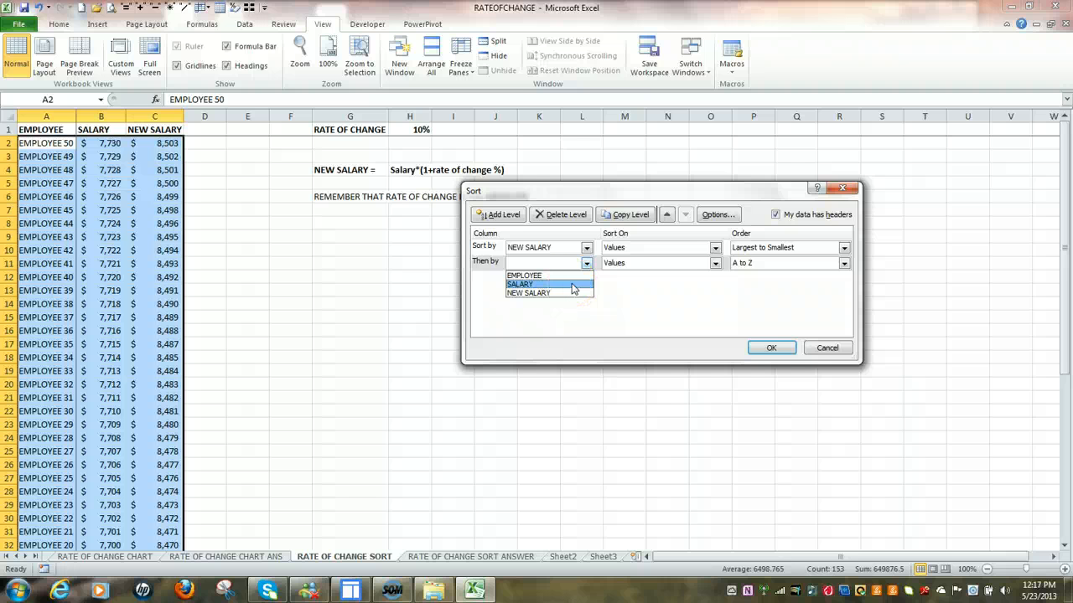
pyautogui.click(523, 285)
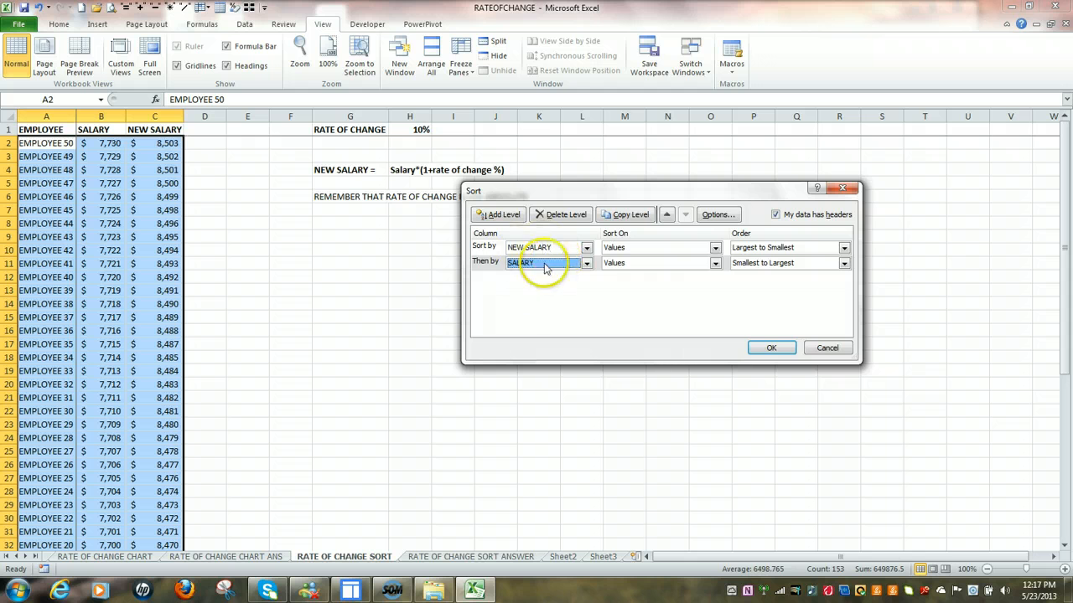
pyautogui.click(844, 264)
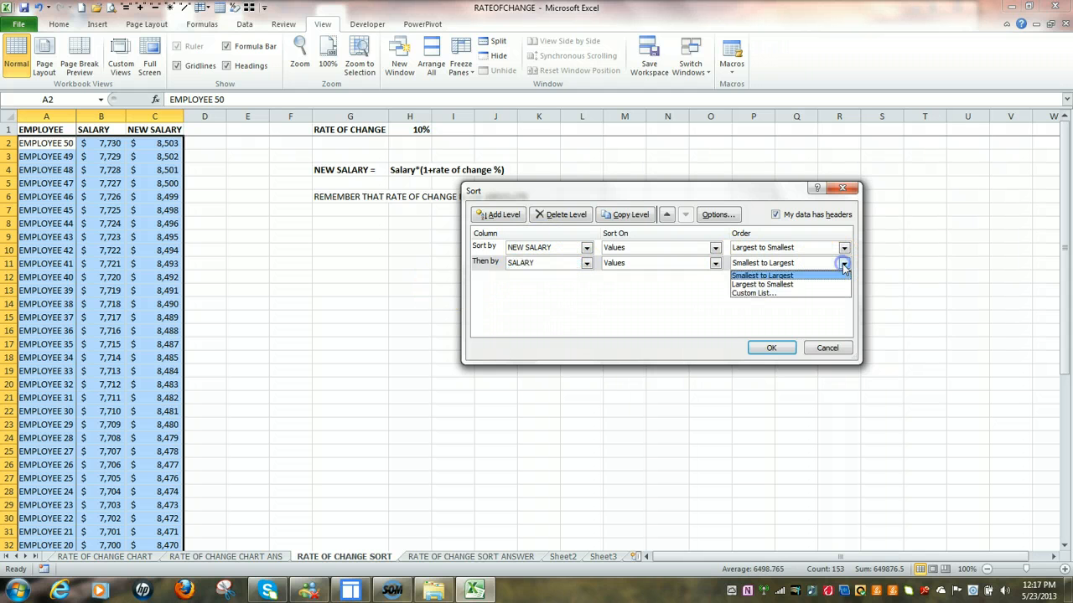
pyautogui.click(805, 285)
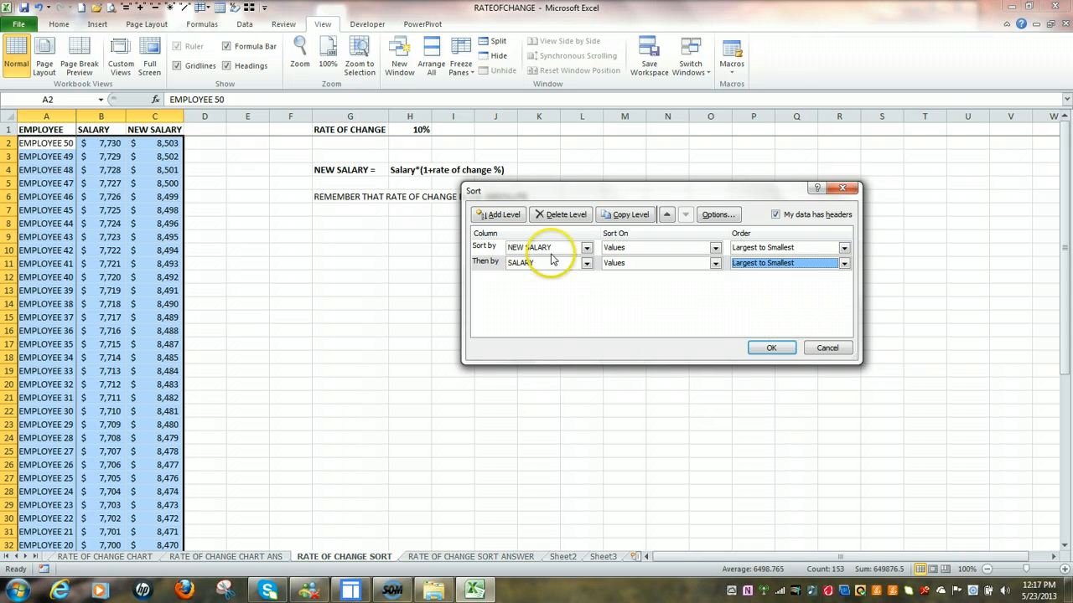
pyautogui.click(780, 347)
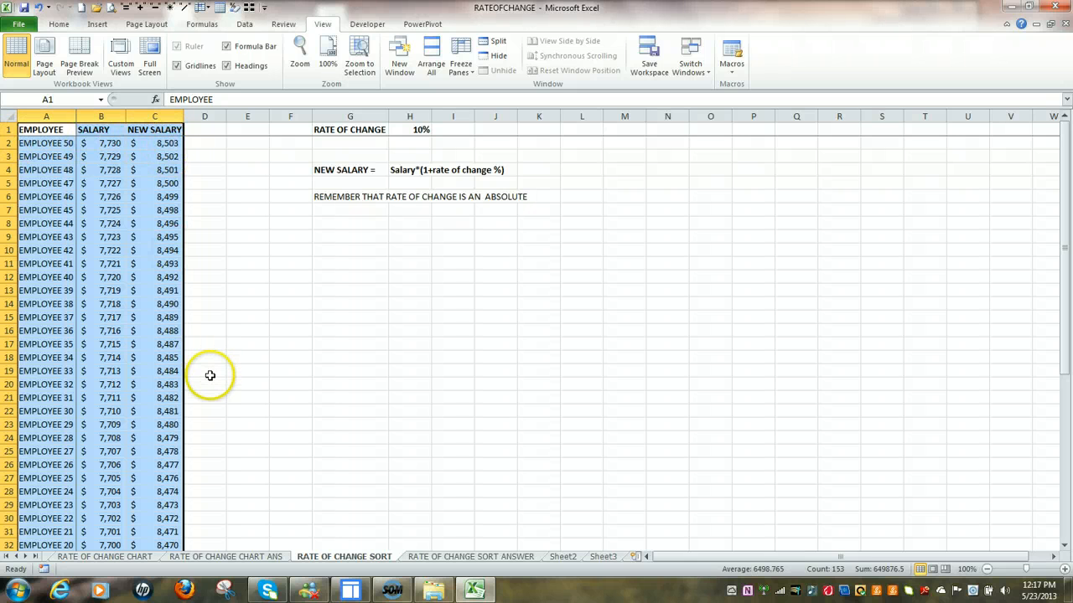
pyautogui.scroll(-8, 210, 376)
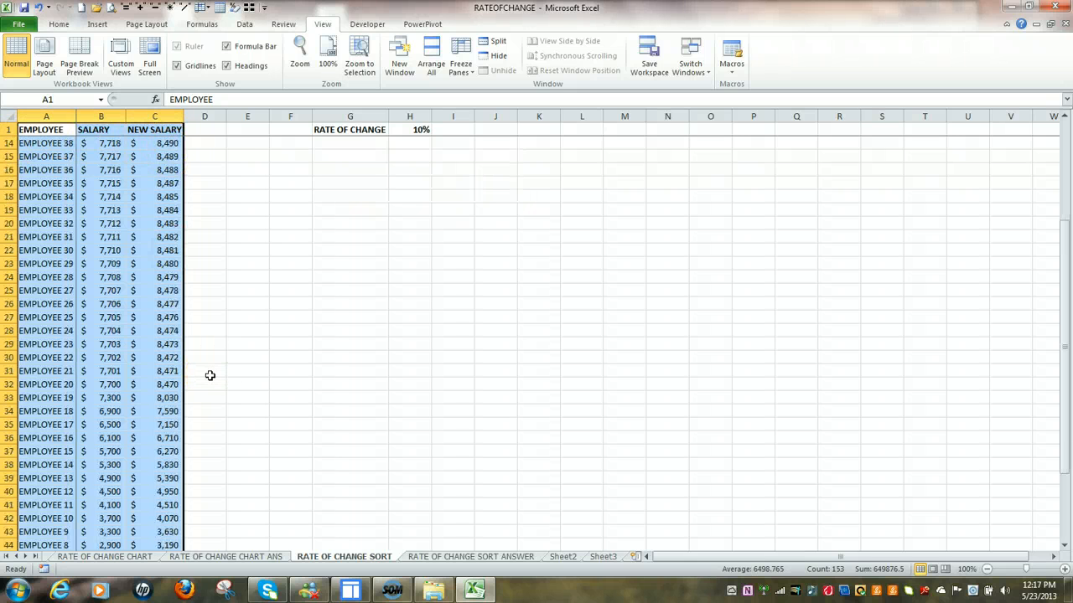